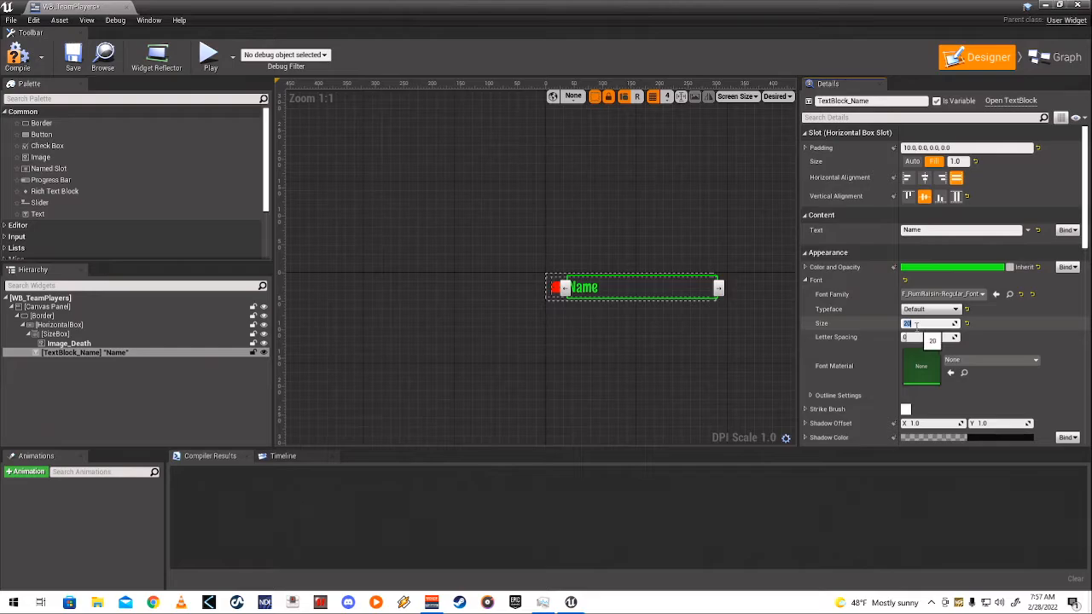
- Set the font size of the Name text block to 24
text(24)
key(Return)
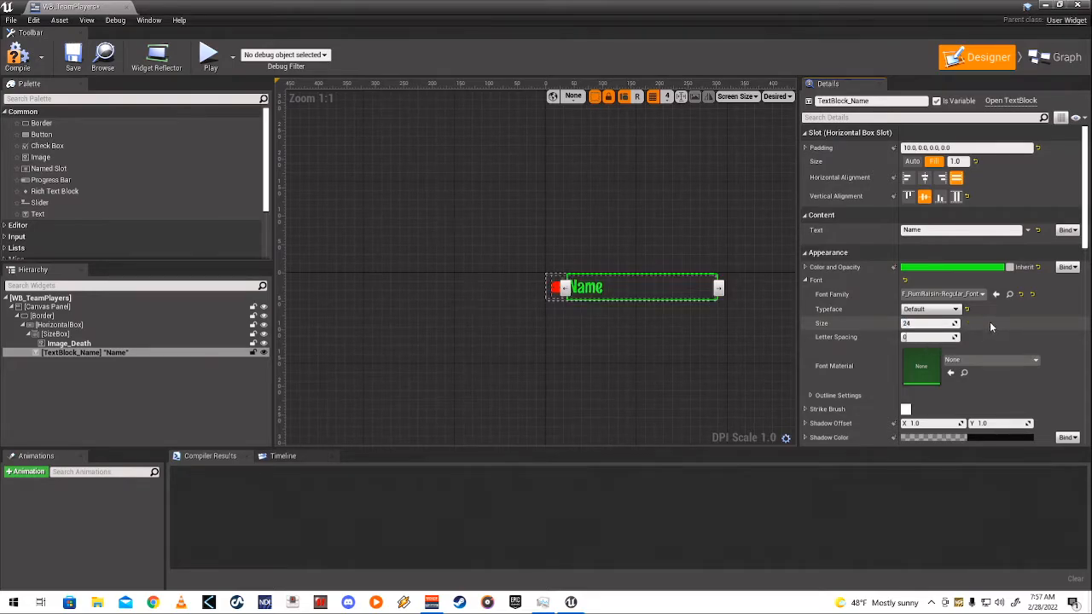
- Try a letter spacing of -100 on the Name text block and reset it to the default
click(909, 338)
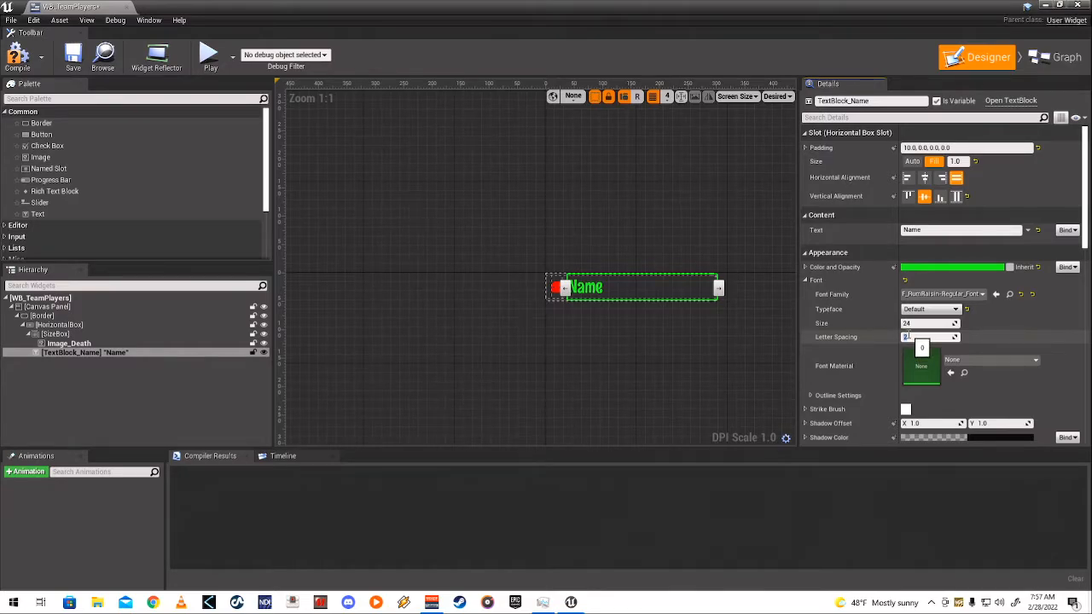
click(917, 337)
text(5)
key(Return)
mouse_move(929, 336)
mouse_down()
mouse_move(1006, 337)
mouse_move(929, 337)
mouse_up()
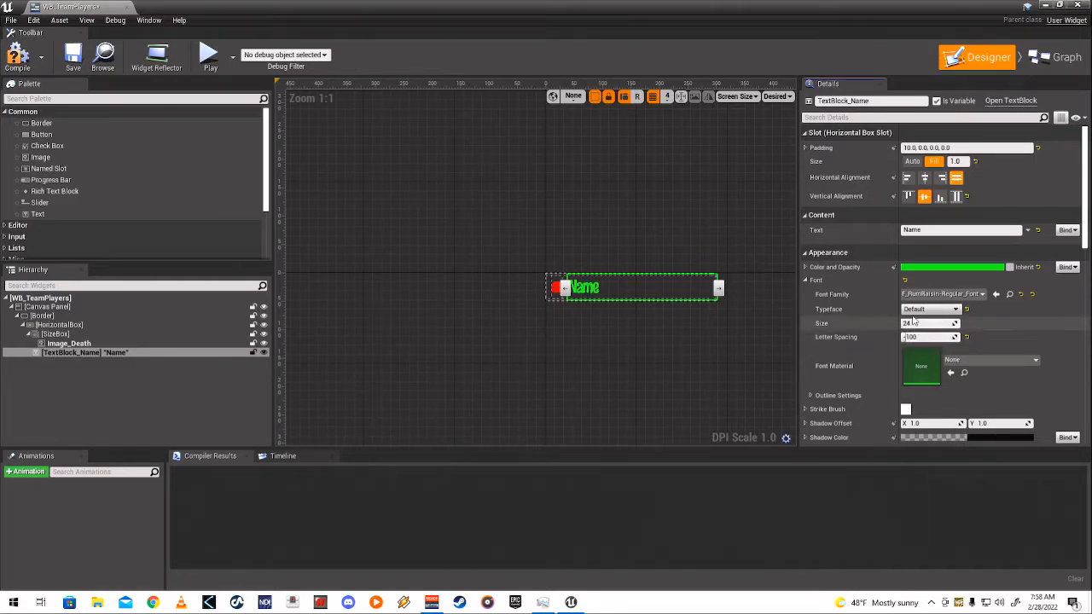
click(913, 310)
click(913, 318)
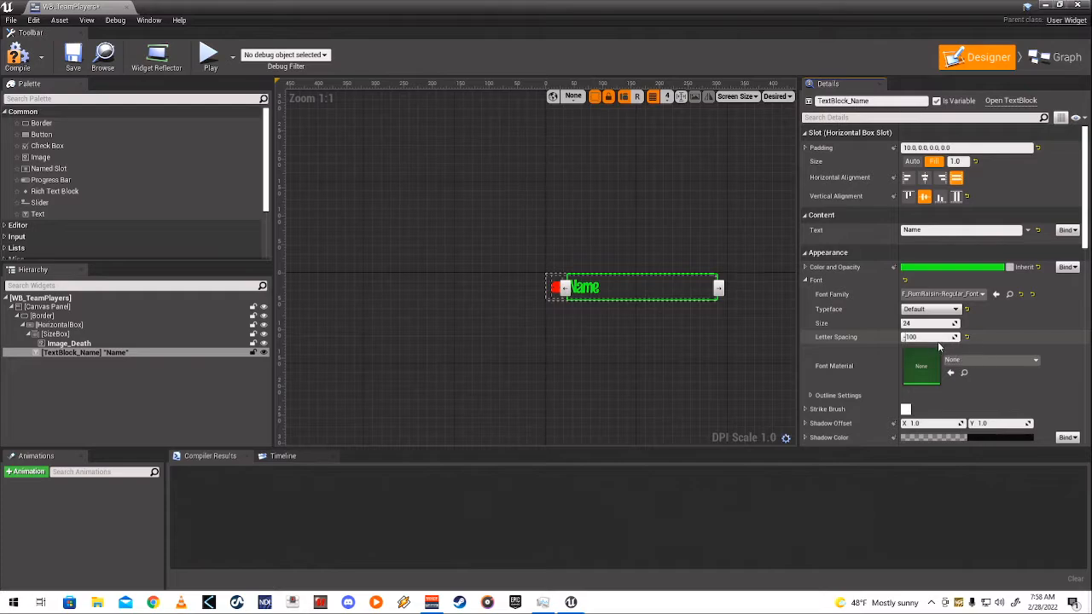
click(966, 336)
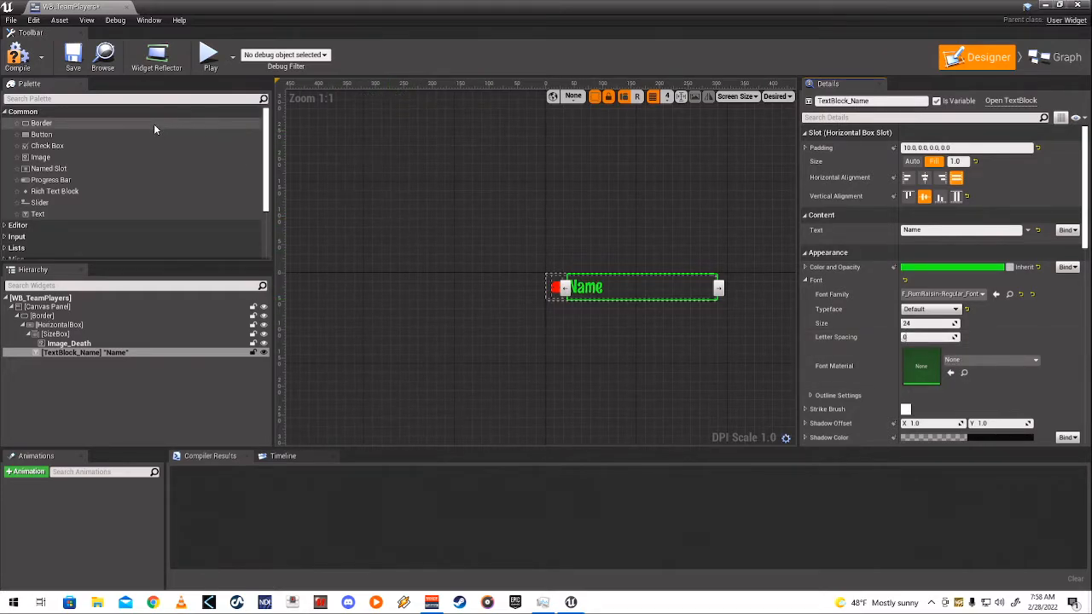
- Compile and save the WB_TeamPlayers widget blueprint and close its editor
click(14, 56)
click(73, 56)
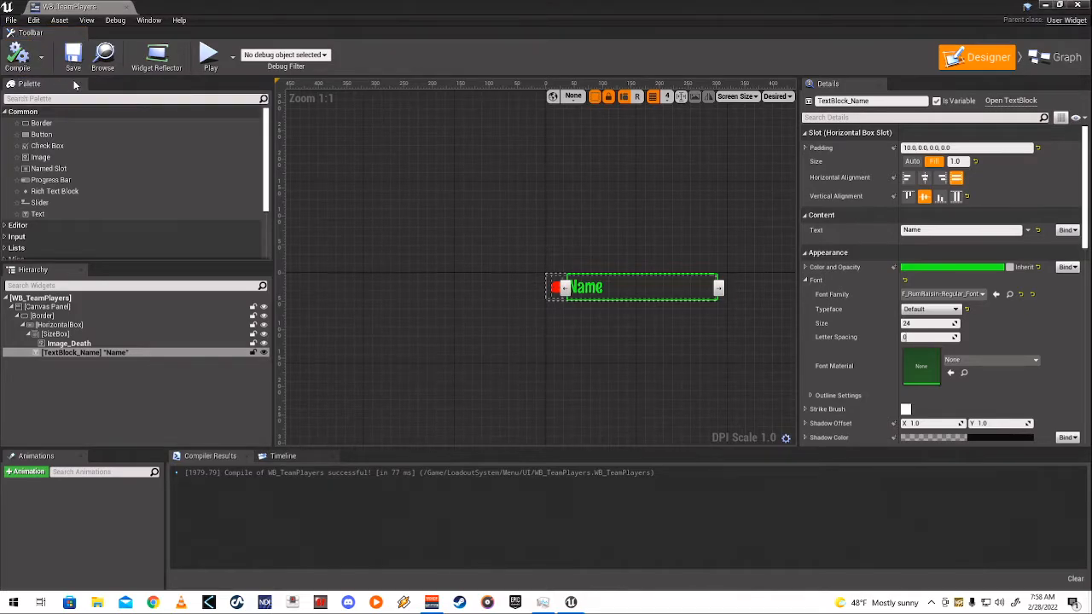
click(126, 8)
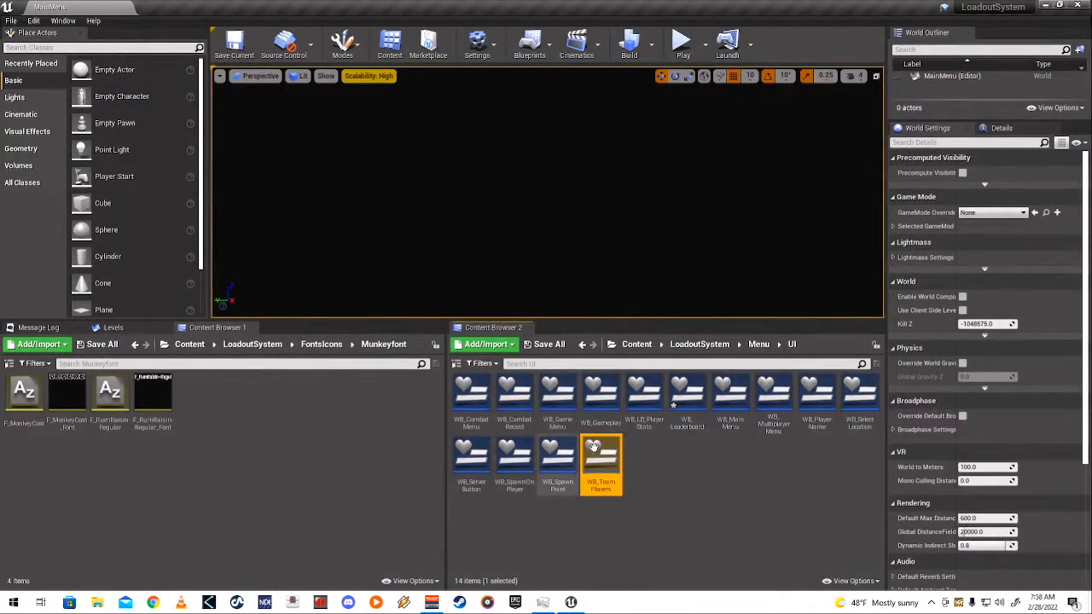
- Look through the Struct and Blueprints subfolders of the Menu folder and return to the LoadoutSystem folder
click(758, 344)
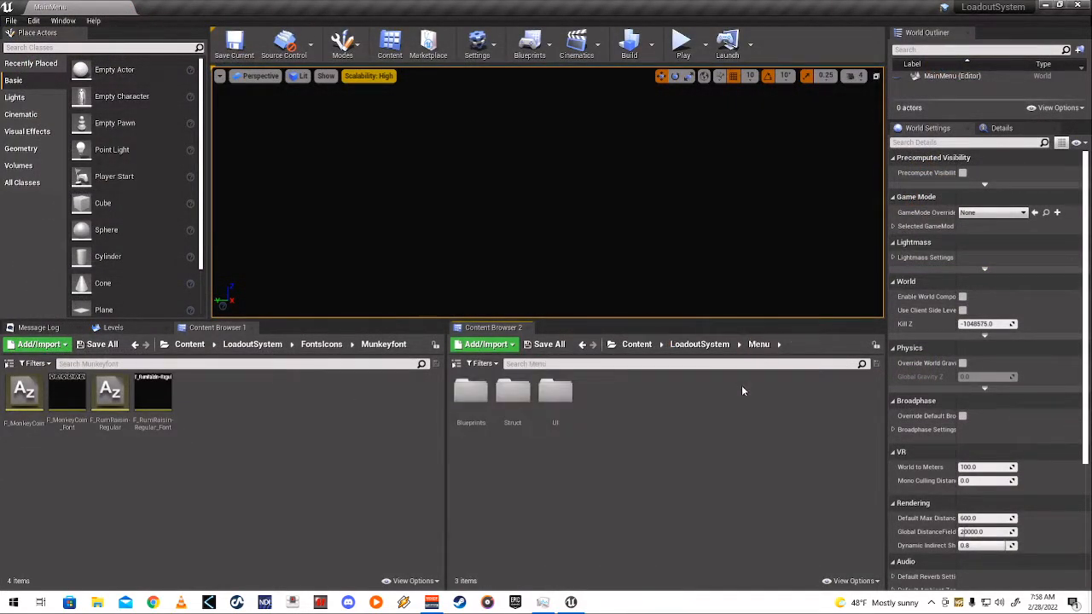
double_click(514, 394)
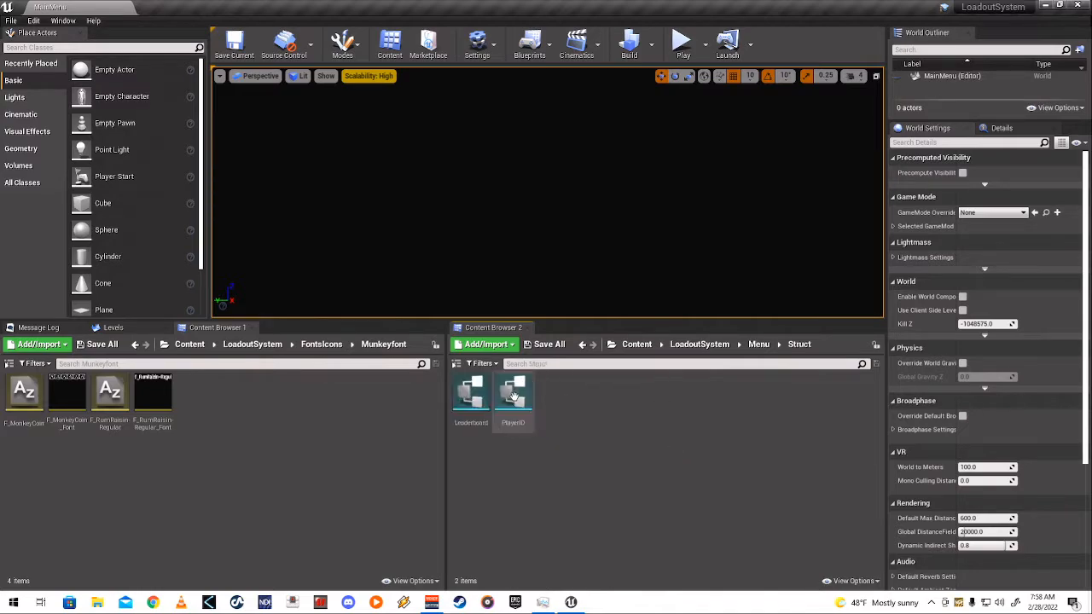
click(758, 344)
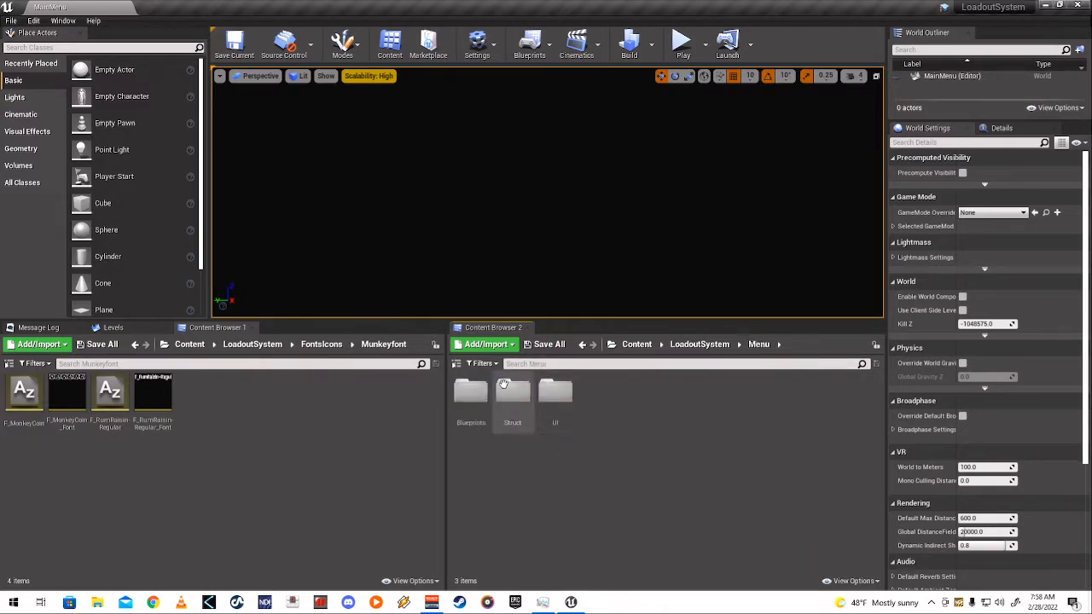
click(477, 385)
double_click(477, 386)
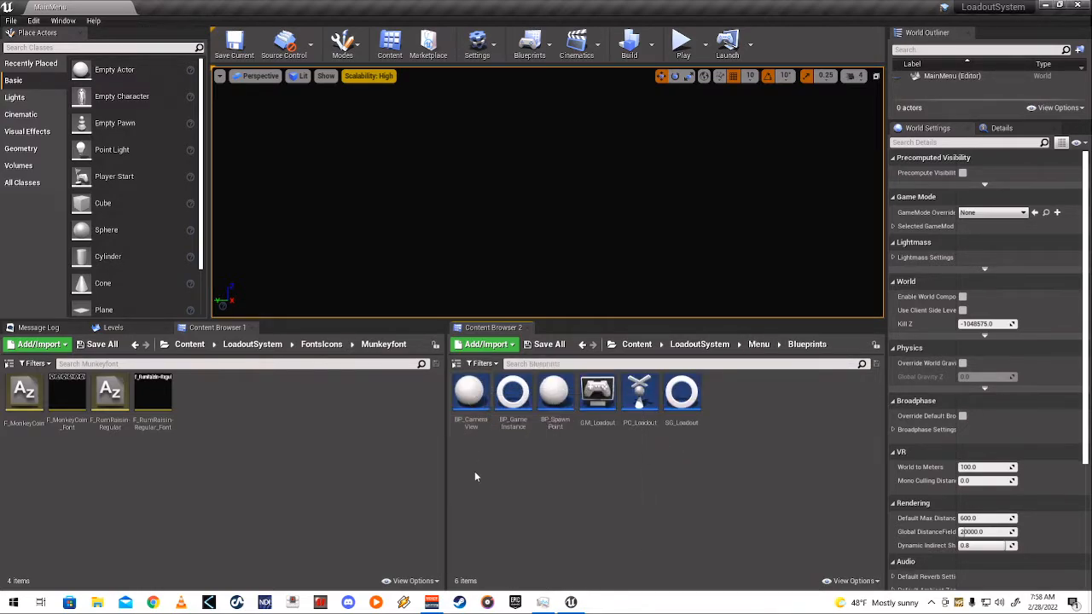
click(758, 344)
click(699, 344)
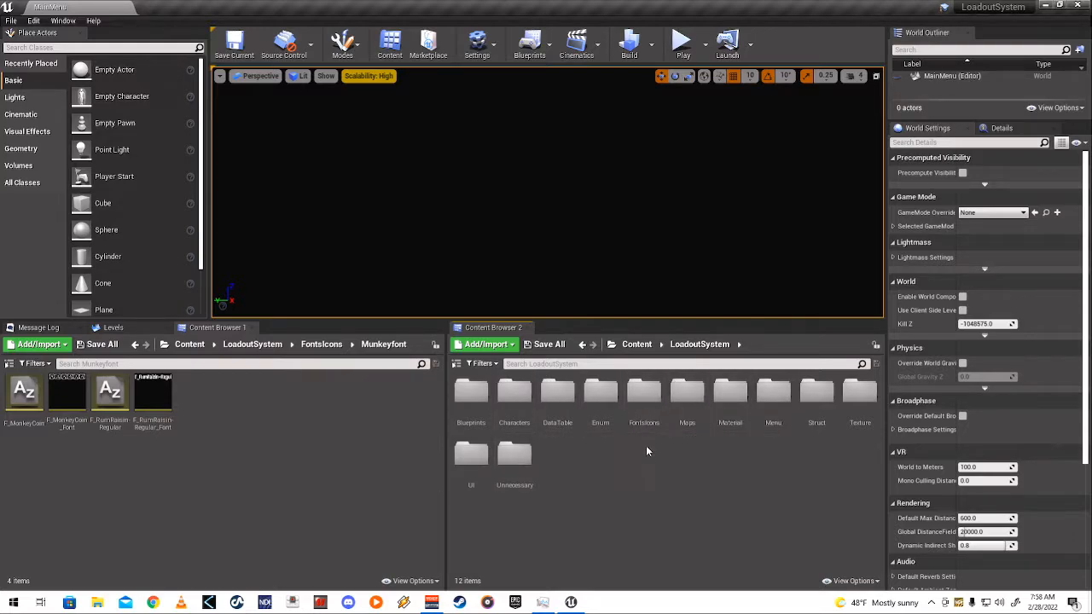
- Look over the widget blueprints in the Menu/UI folder and in the LoadoutSystem/UI folder
double_click(778, 401)
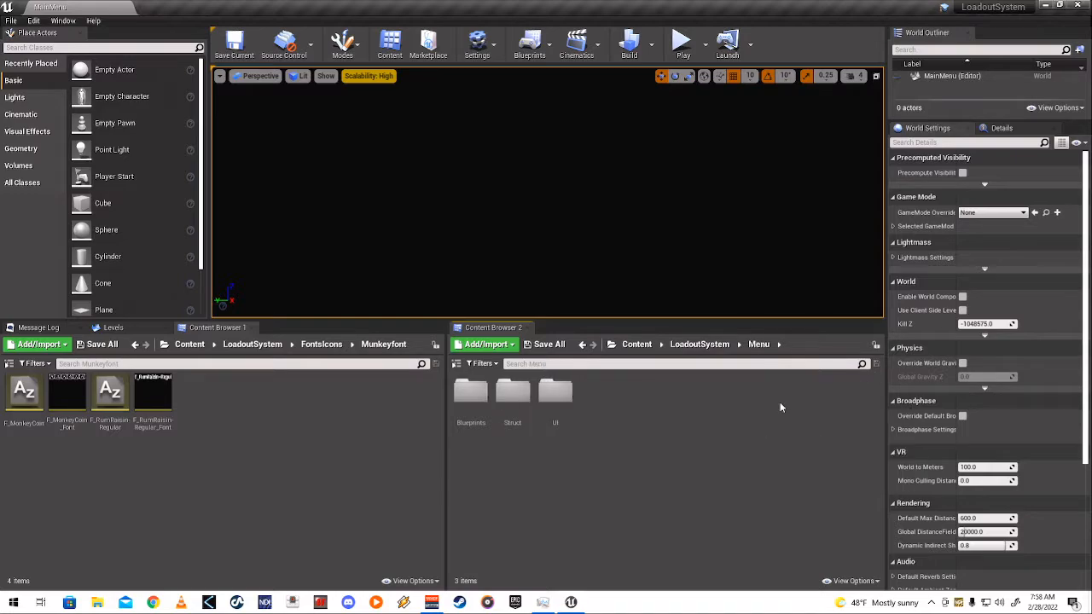
double_click(556, 399)
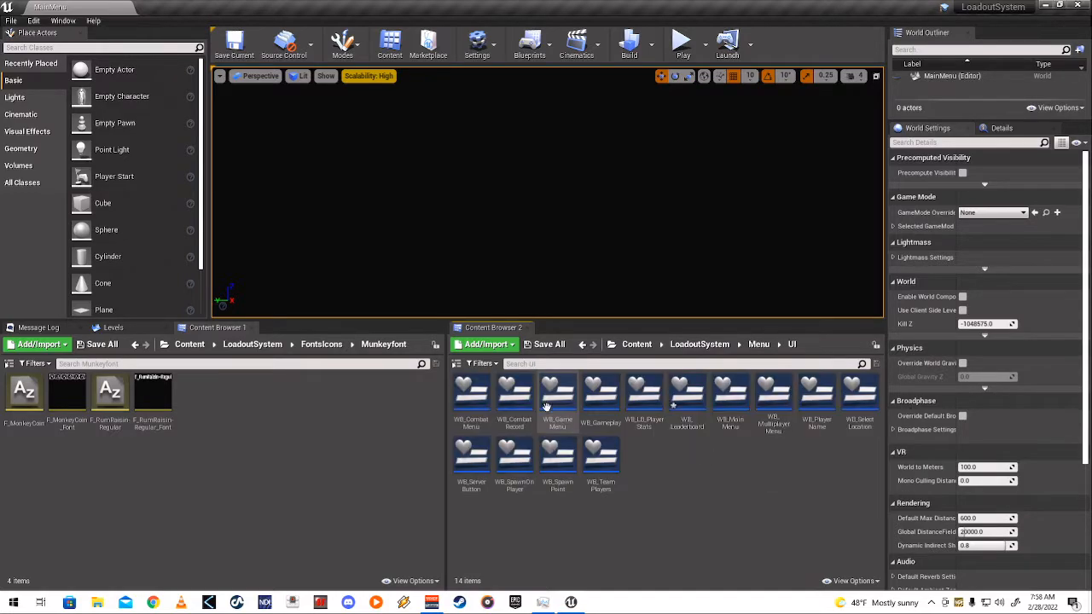
click(699, 344)
double_click(471, 454)
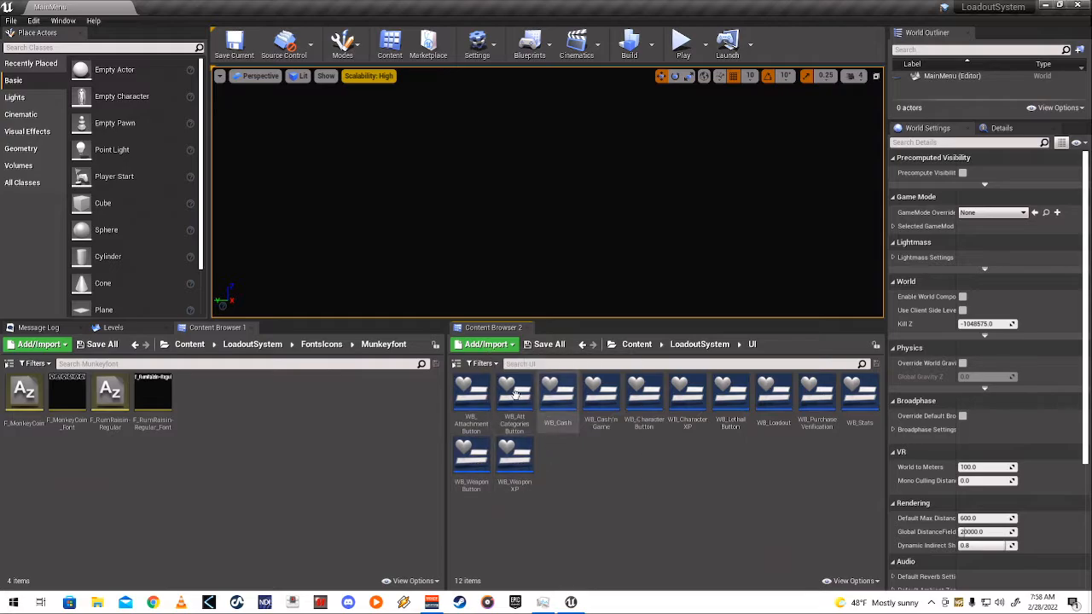
click(678, 345)
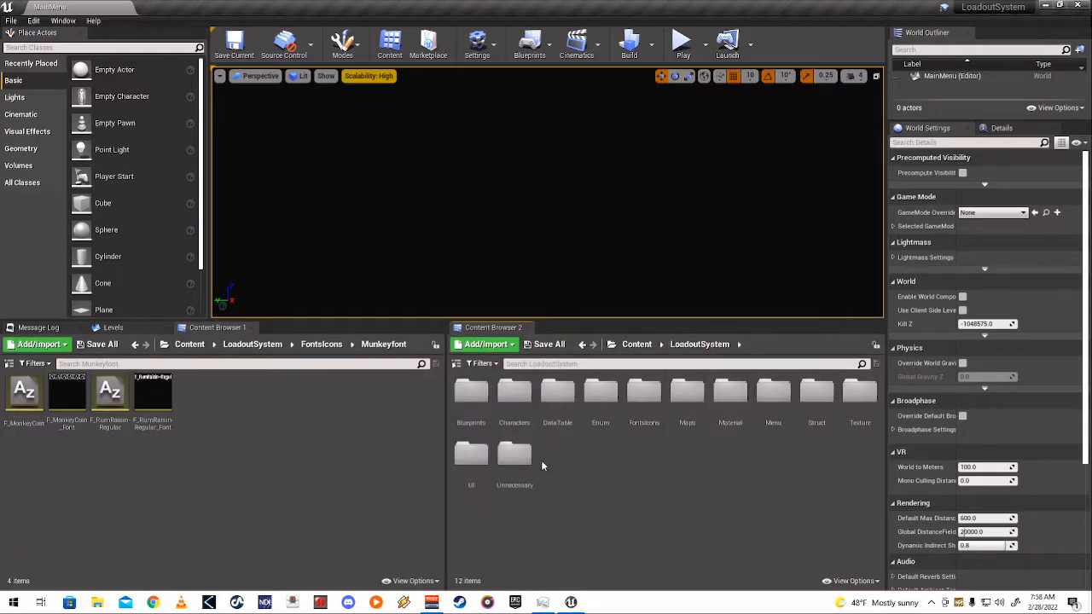
- Examine the Unnecessary folder down to Weapons/Knife/01 and return to the LoadoutSystem folder
click(513, 461)
double_click(513, 461)
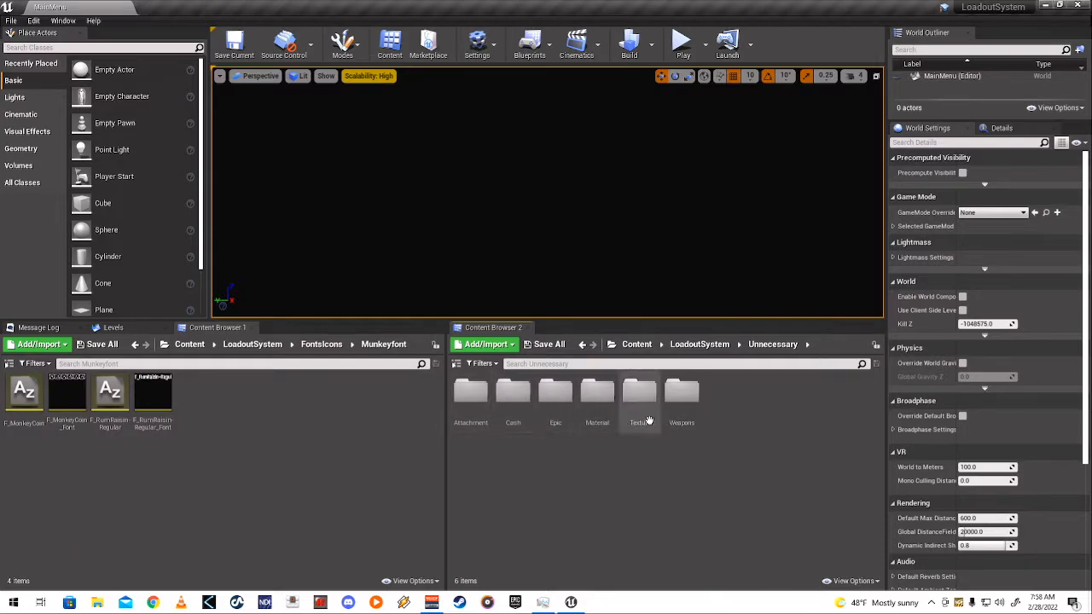
double_click(684, 397)
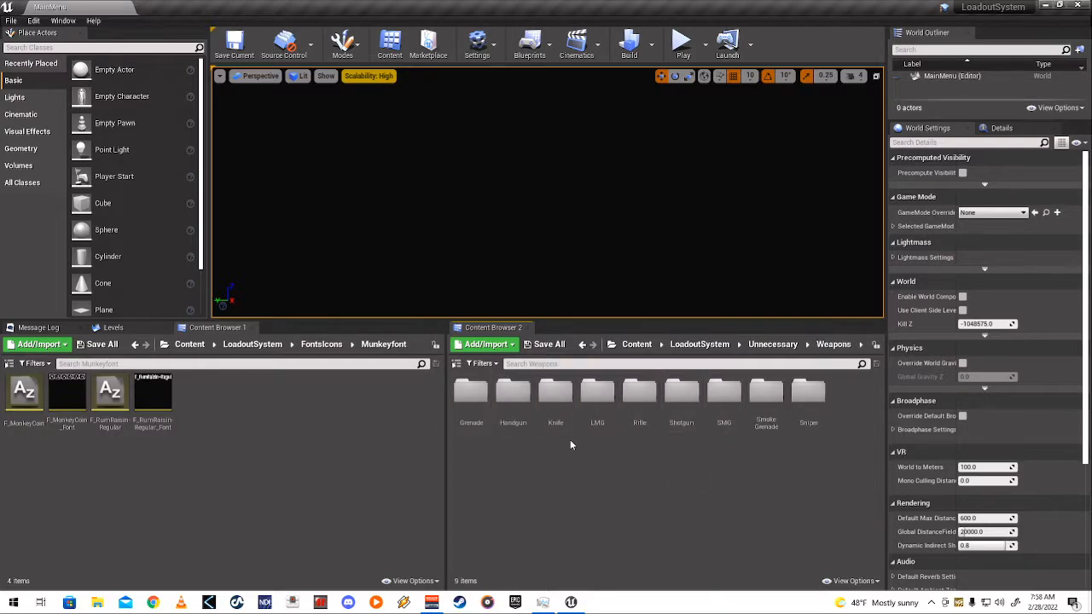
click(555, 399)
double_click(555, 399)
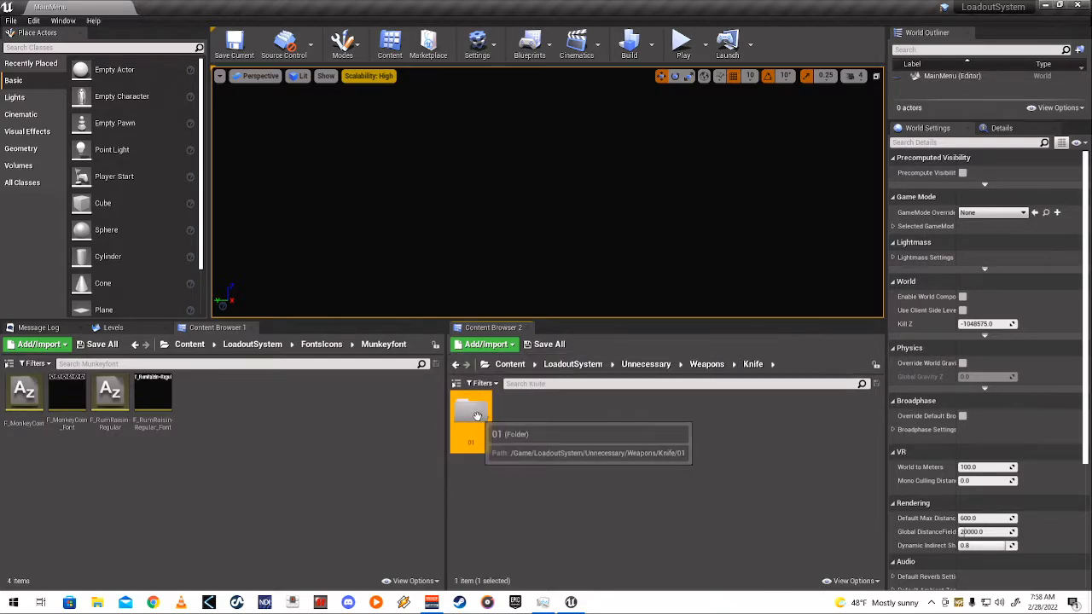
double_click(470, 411)
click(655, 371)
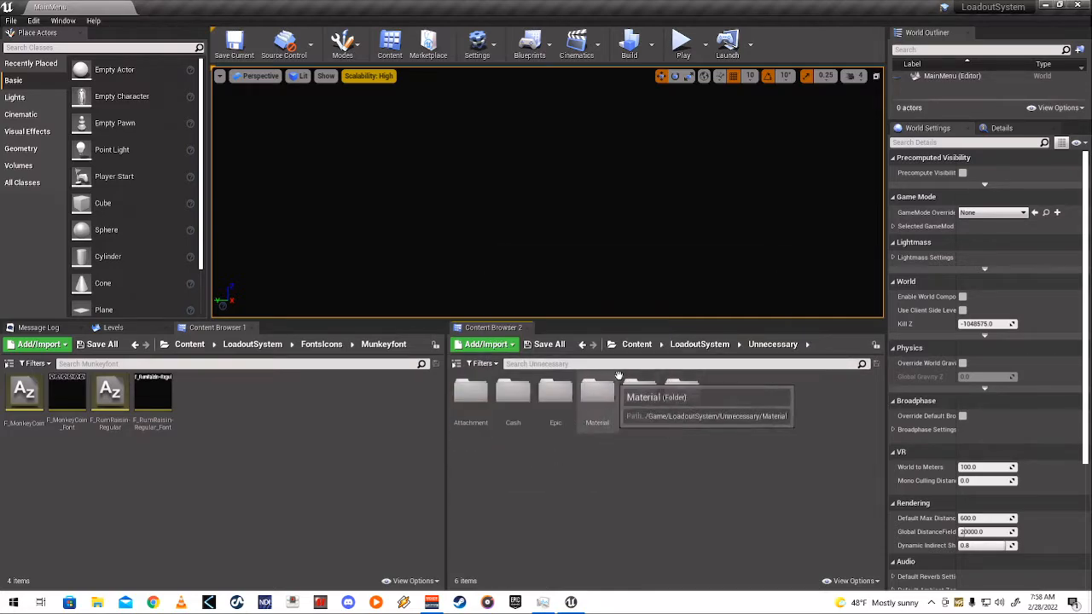
click(704, 349)
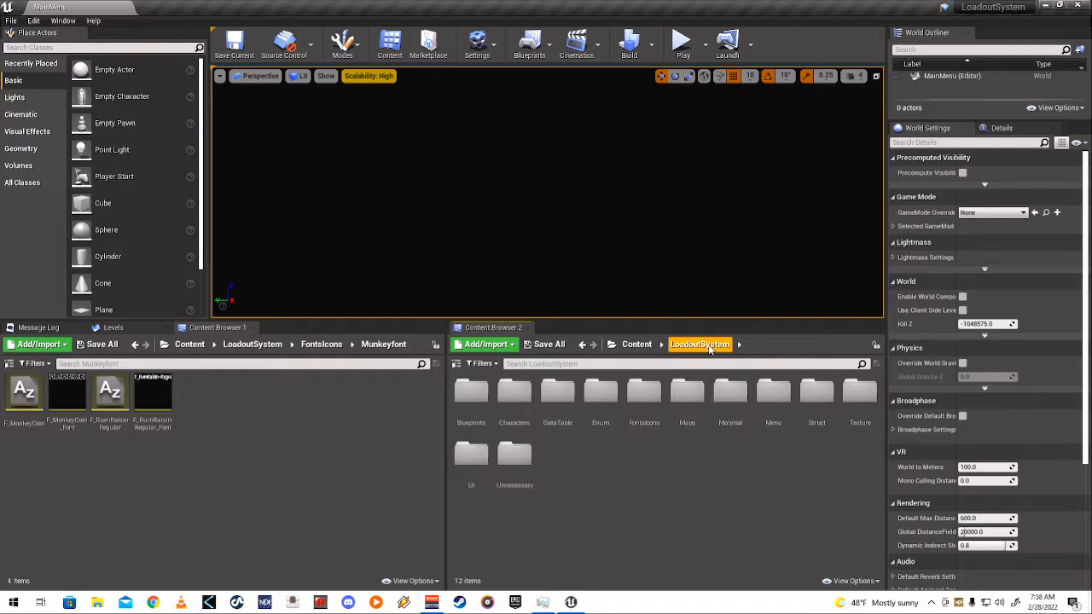
- Play the MainMenu level in a taller viewport, enter as Player One, and open the multiplayer Combat Record
drag(672, 320, 674, 412)
click(678, 44)
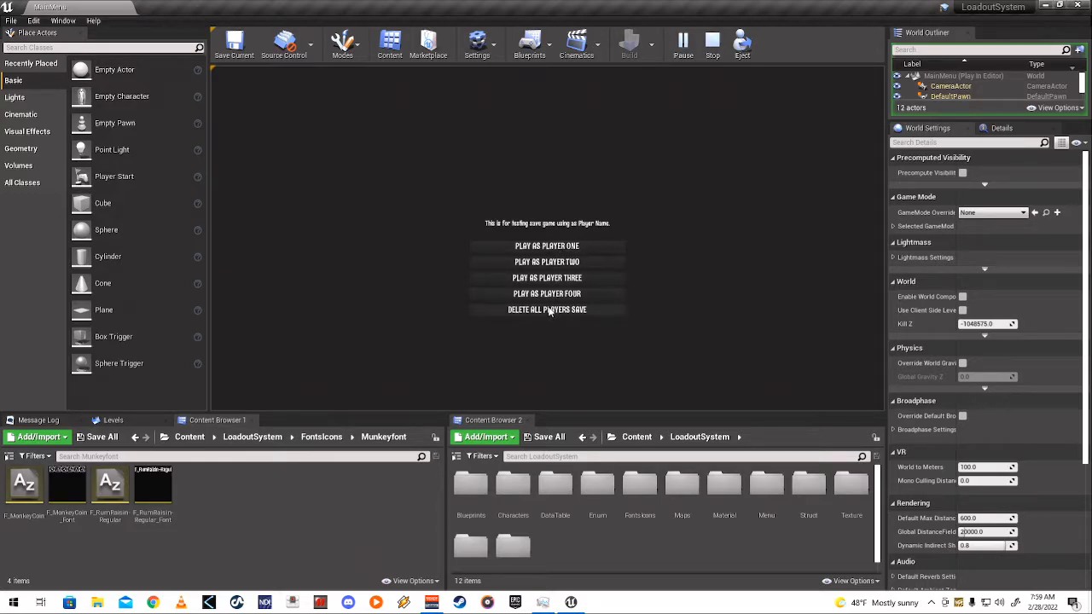
click(560, 249)
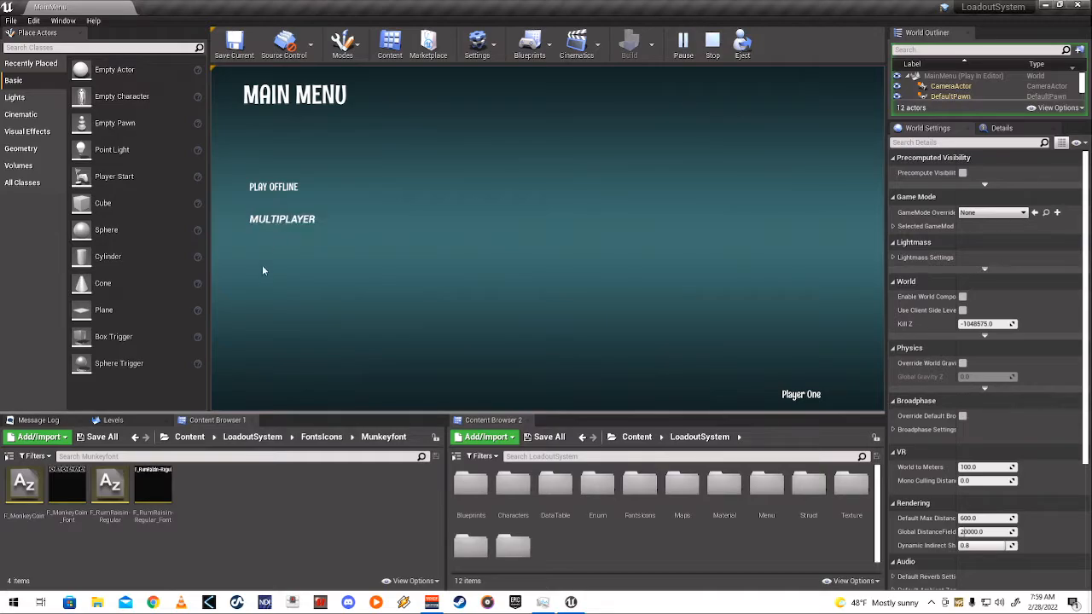
click(288, 223)
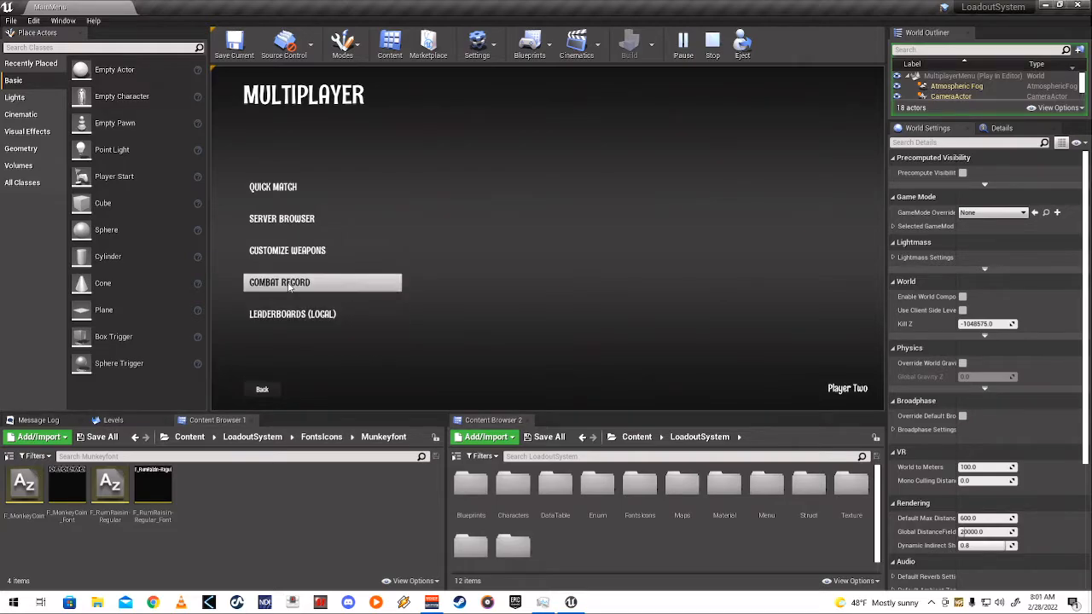
click(288, 284)
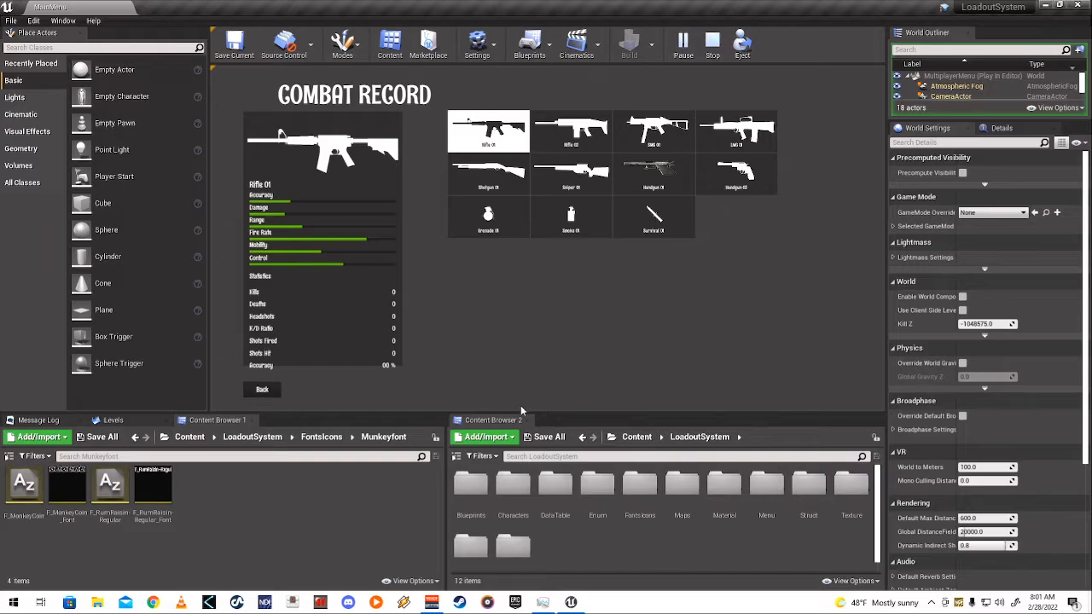
- Enlarge the game viewport by shrinking the surrounding panels to view the whole Combat Record, and leave that screen
drag(553, 413, 563, 524)
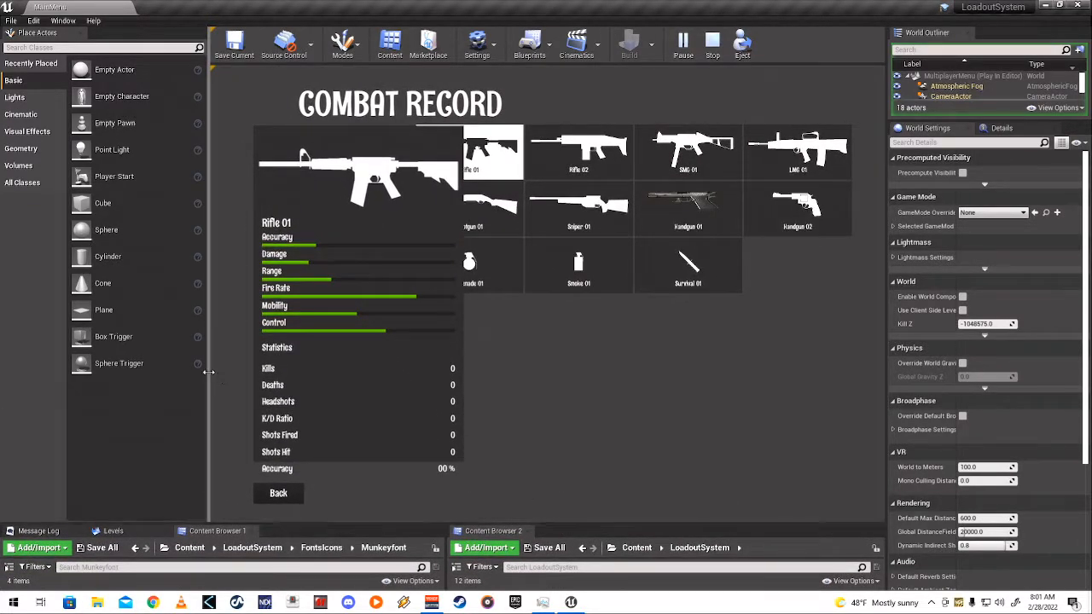
drag(210, 368, 126, 365)
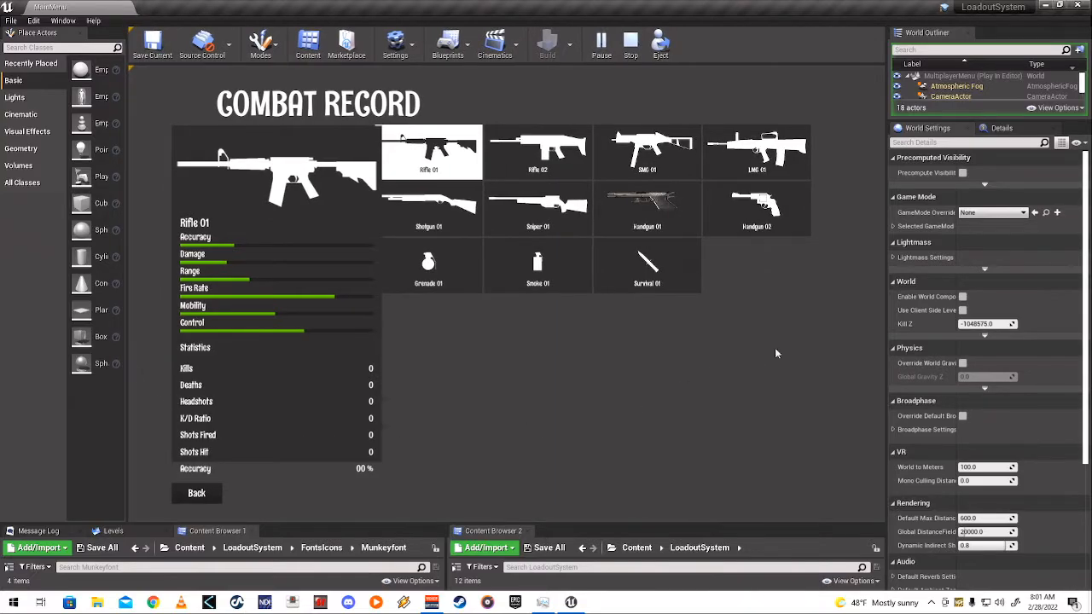
drag(882, 301, 993, 333)
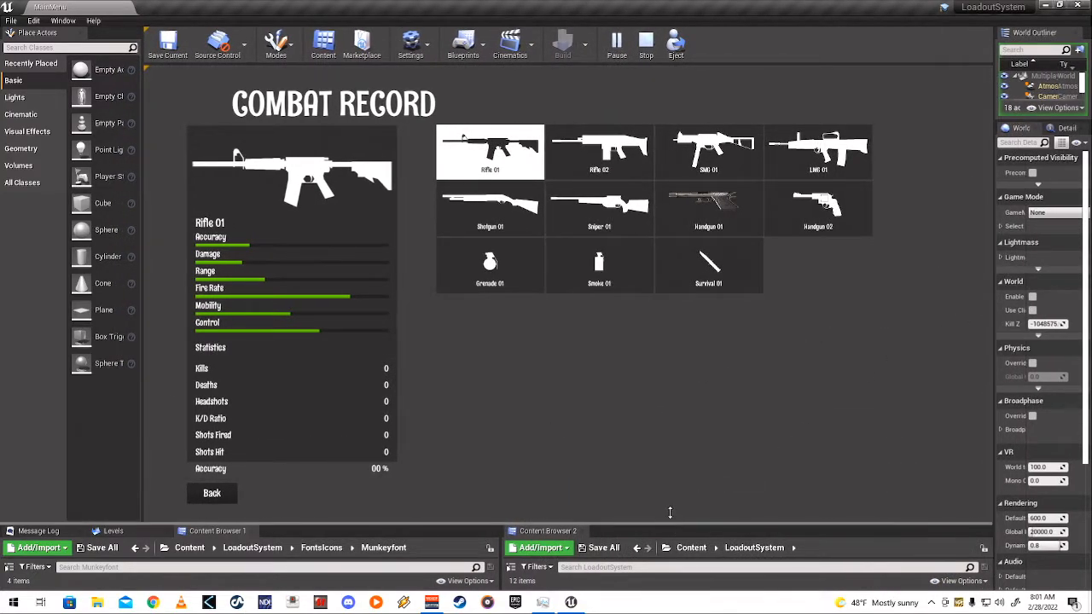
drag(673, 517, 656, 556)
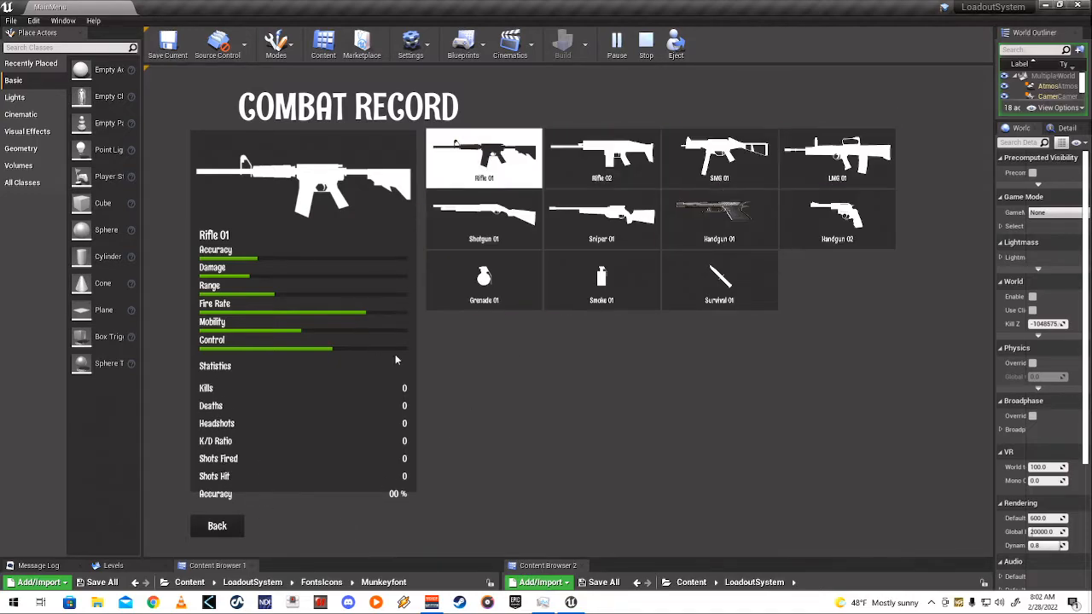
click(217, 526)
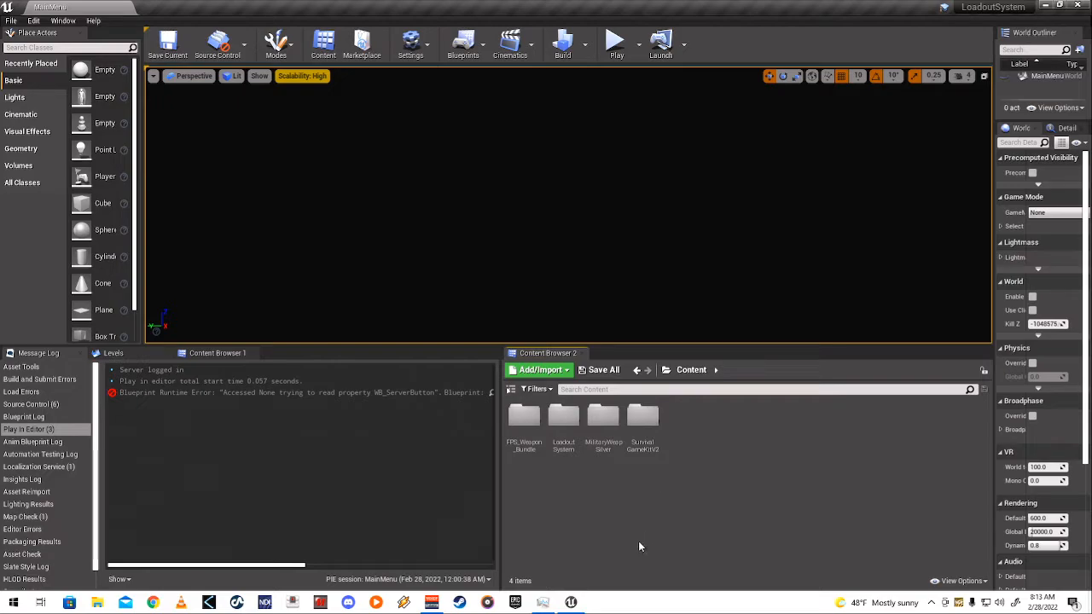
- Look through the SurvivalGameKitV2 content, checking its Blueprints/Other folder and its Maps folder
click(645, 420)
double_click(645, 421)
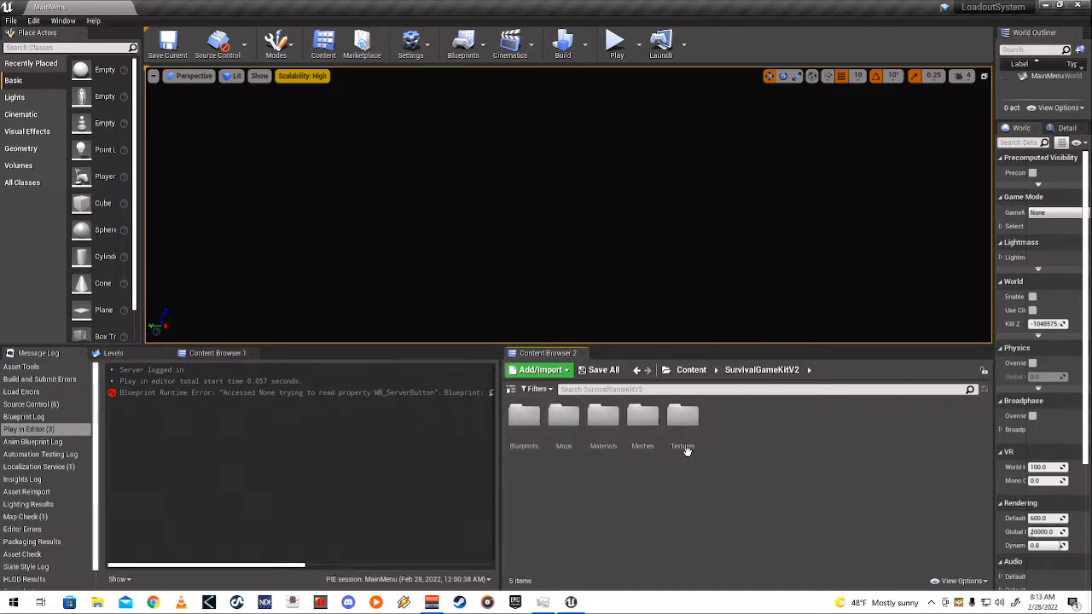
double_click(525, 418)
double_click(524, 418)
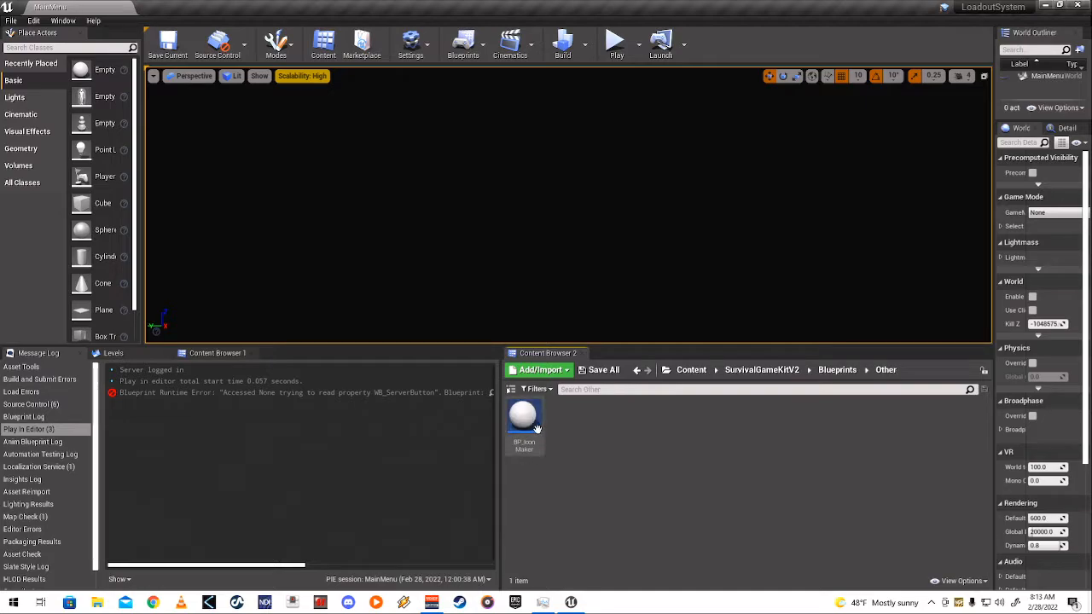
click(825, 371)
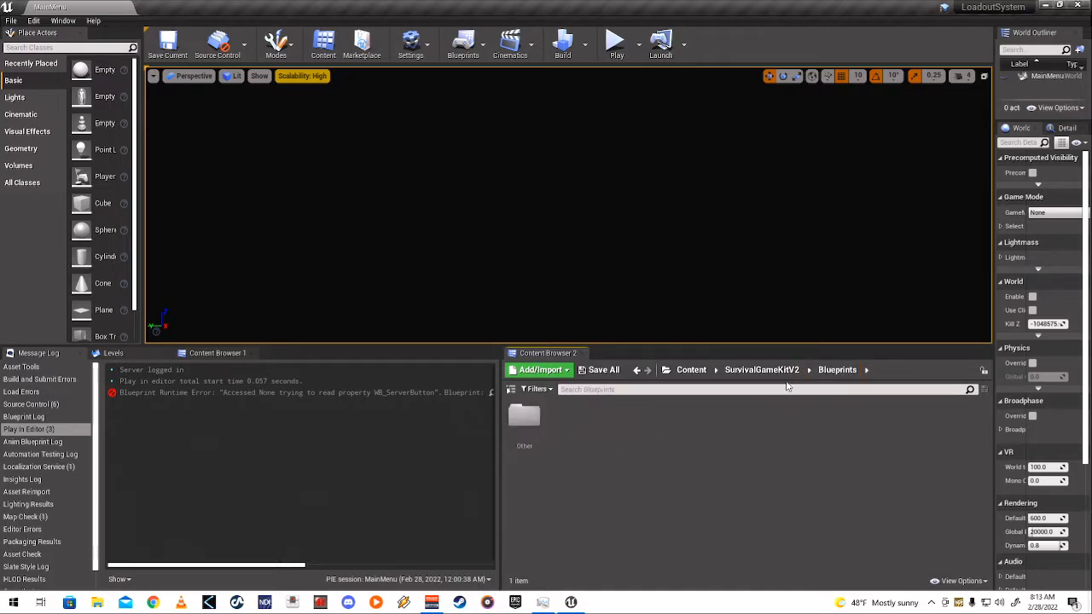
click(762, 370)
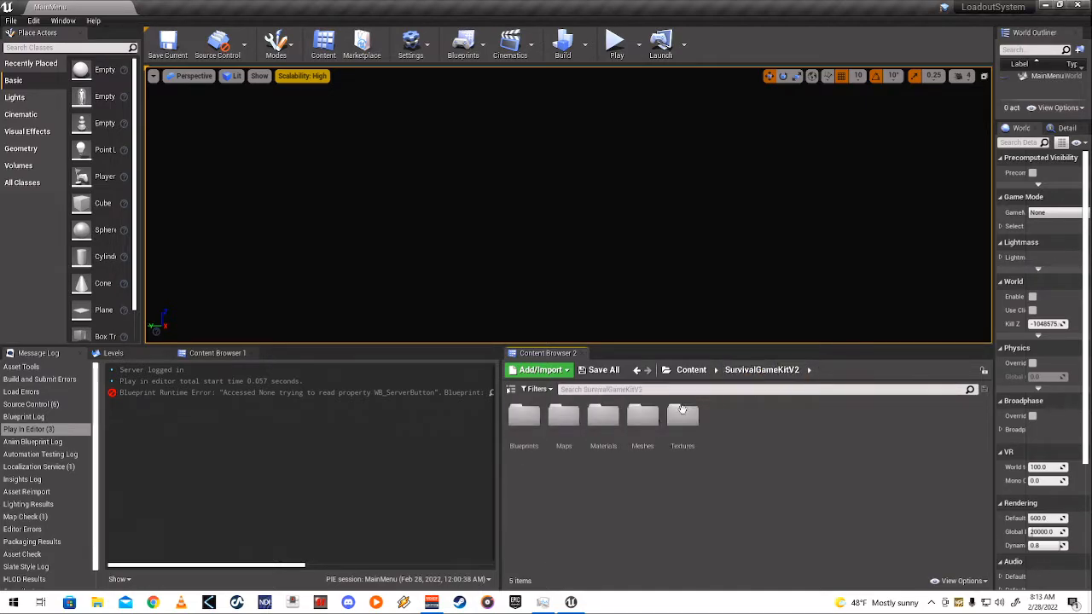
double_click(562, 418)
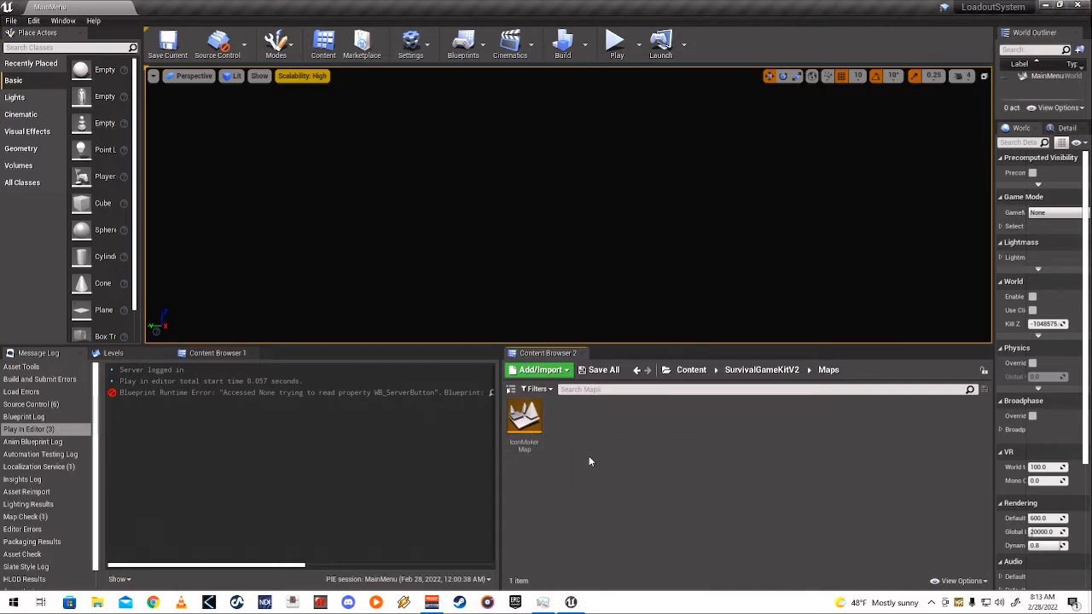
- Open the IconMakerMap level and frame the whole pistol in an enlarged viewport
double_click(526, 418)
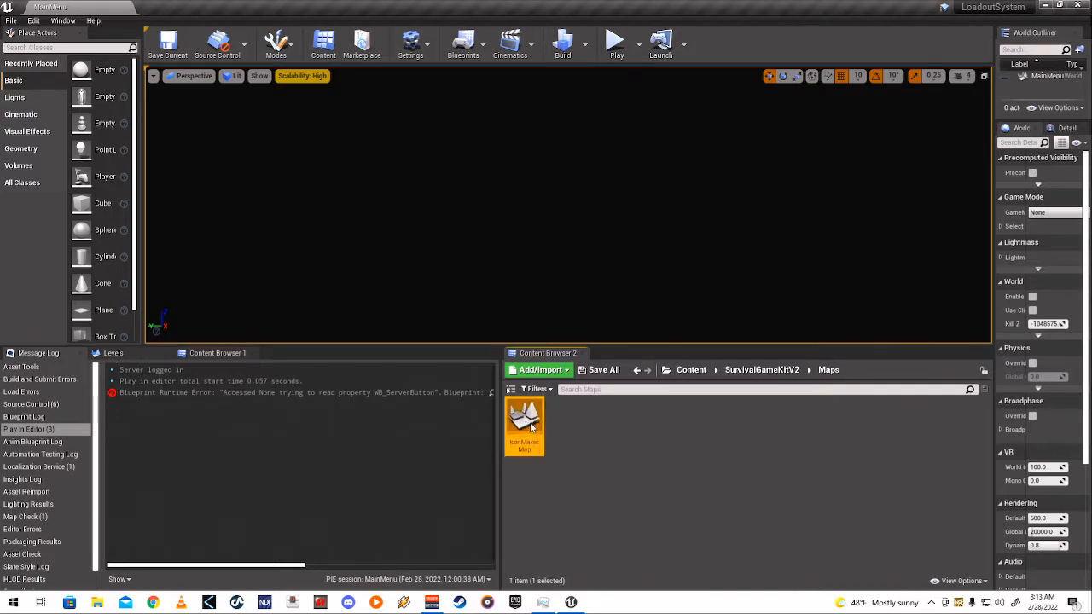
click(608, 407)
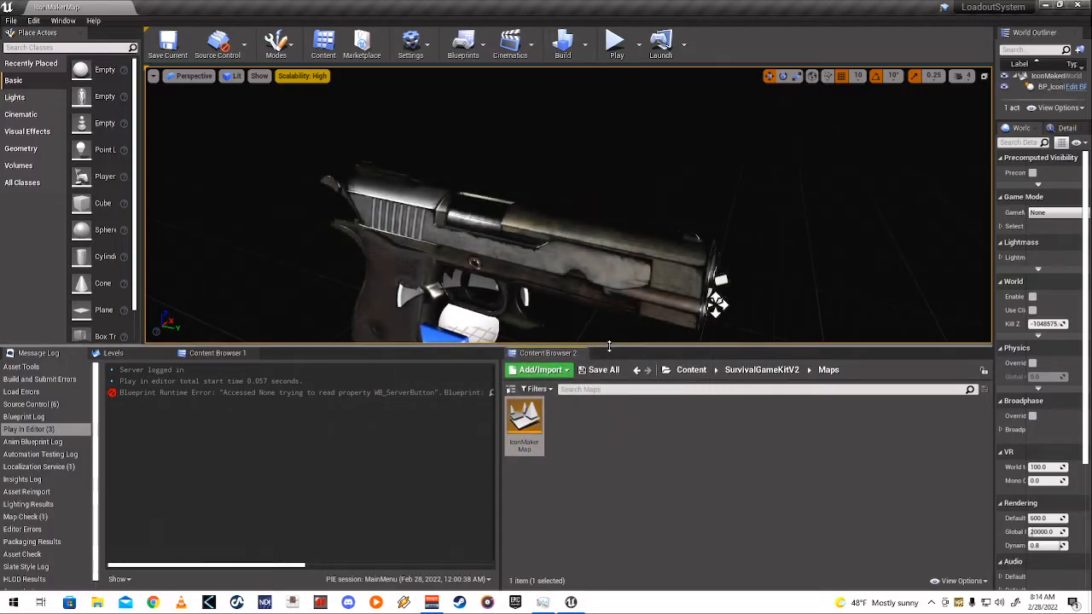
drag(609, 346, 604, 512)
scroll(633, 425, down, 1)
right_drag(632, 425, 552, 423)
scroll(641, 427, down, 2)
mouse_move(644, 428)
right_down()
mouse_move(680, 413)
mouse_move(669, 448)
mouse_move(694, 463)
mouse_move(643, 436)
right_up()
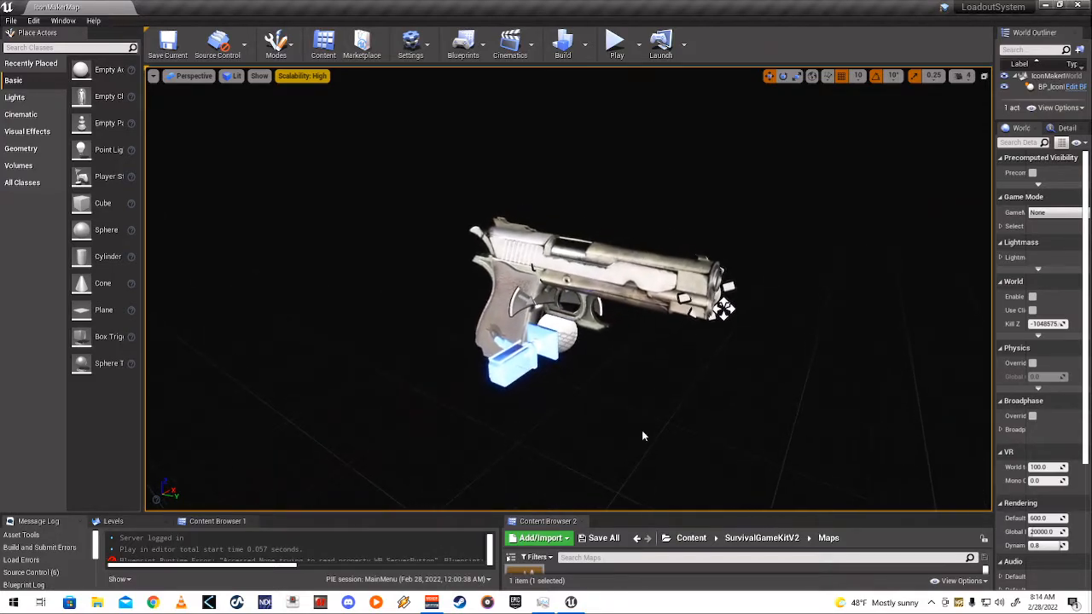
drag(638, 514, 638, 396)
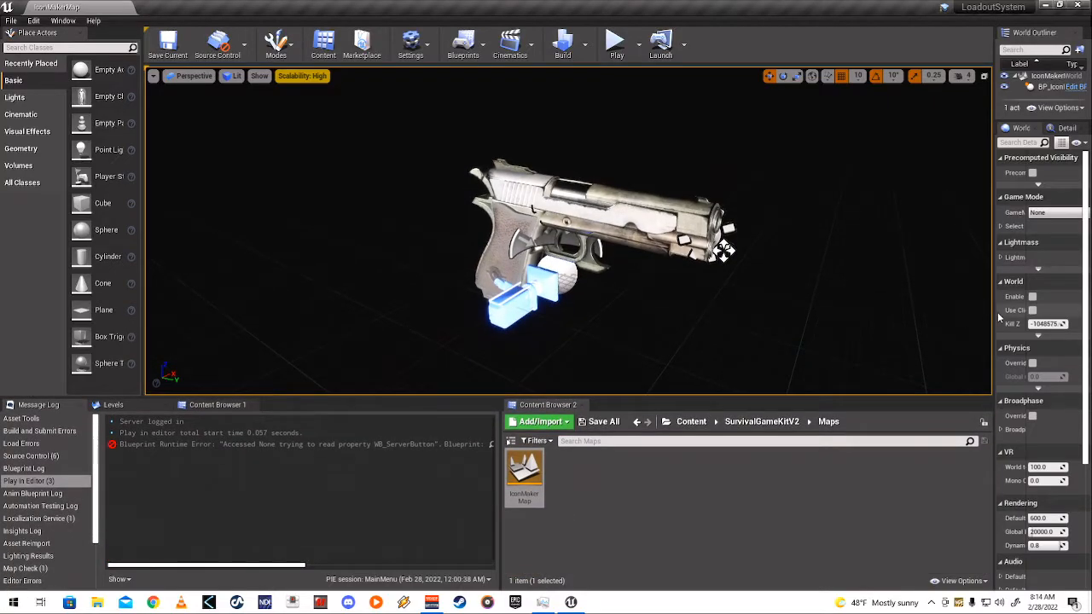
- Select the BP_IconMaker actor and enlarge its details and component list to show all components
drag(997, 312, 776, 312)
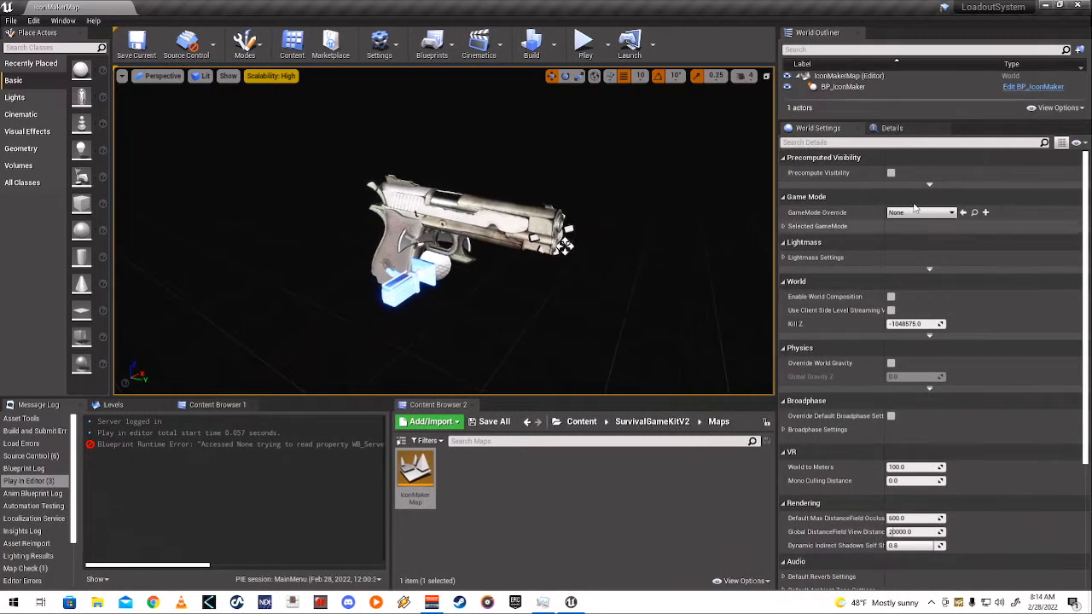
click(897, 129)
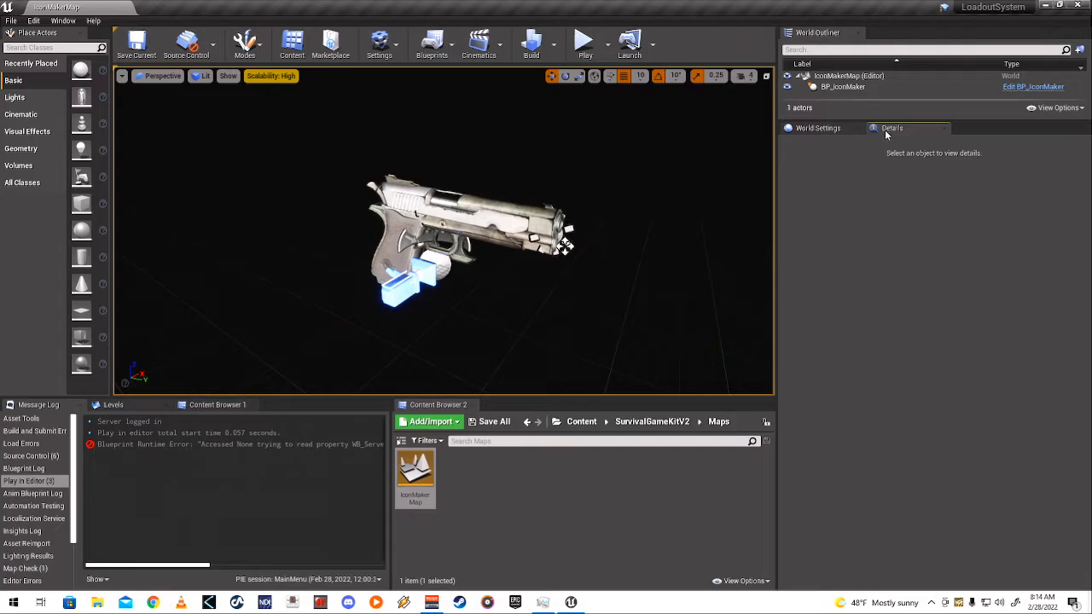
click(841, 86)
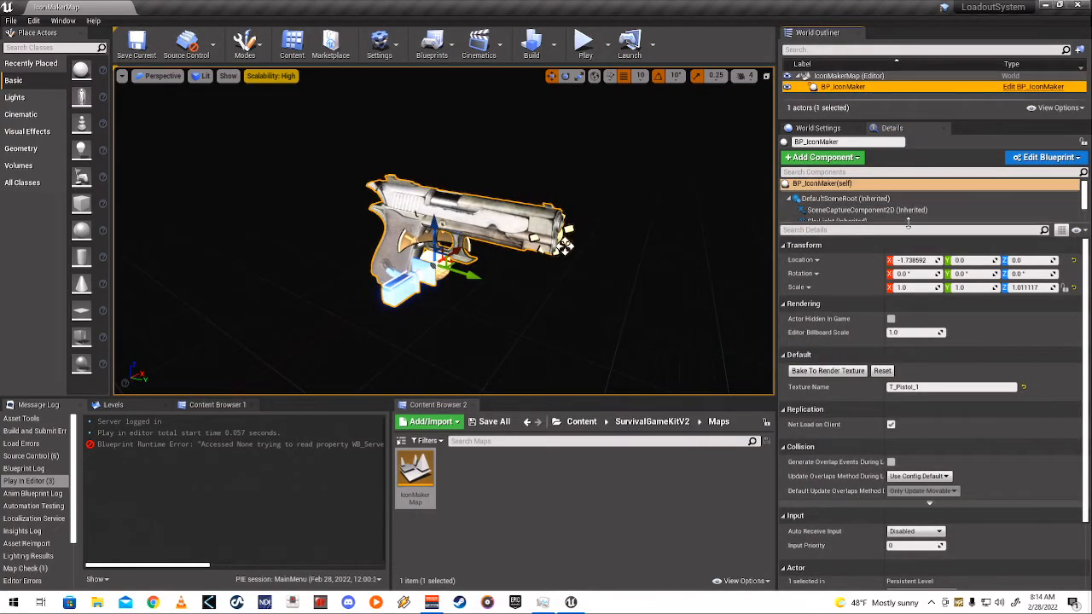
drag(908, 224, 908, 355)
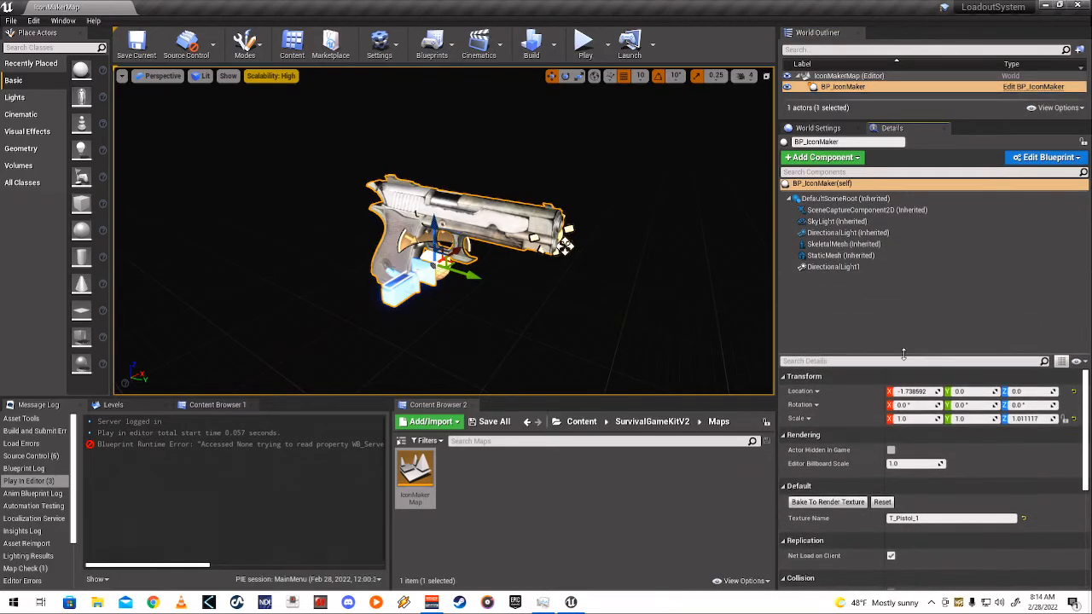
- Examine BP_IconMaker's lights, scene capture, static mesh and skeletal mesh components one by one
click(844, 233)
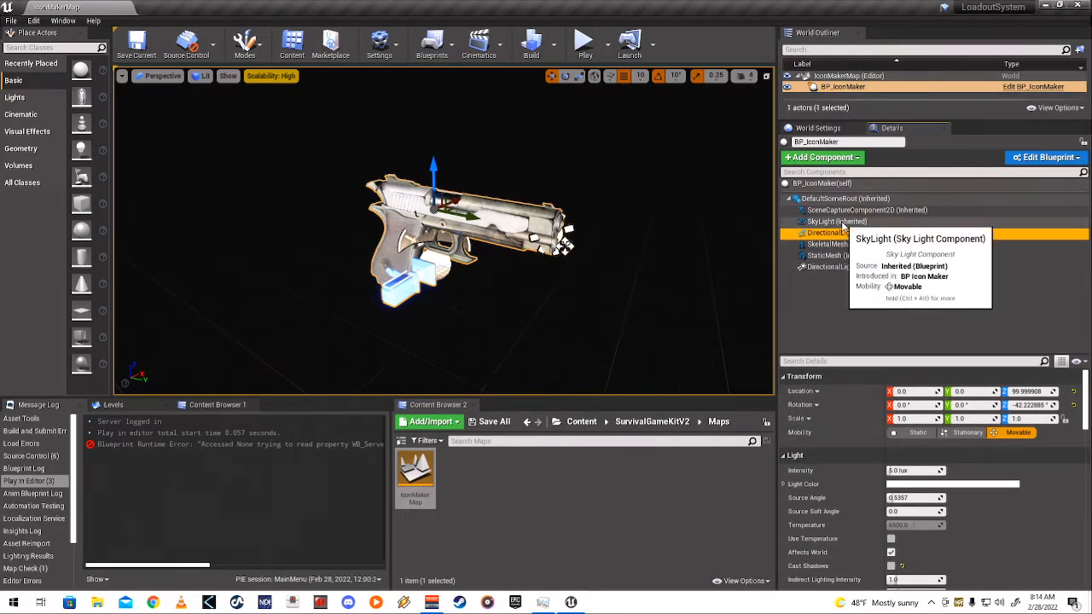
click(834, 222)
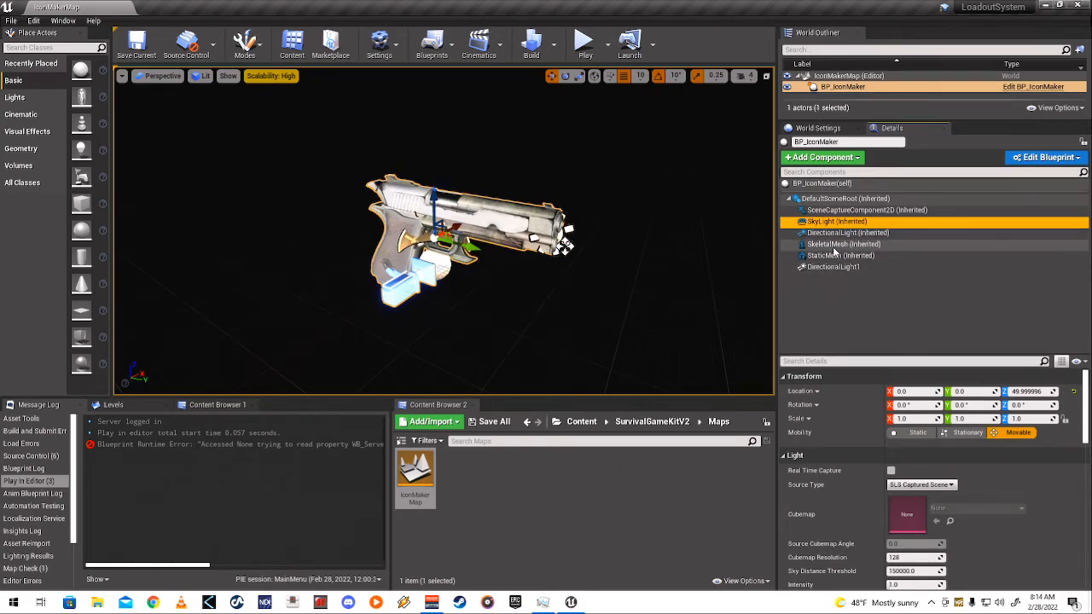
click(841, 212)
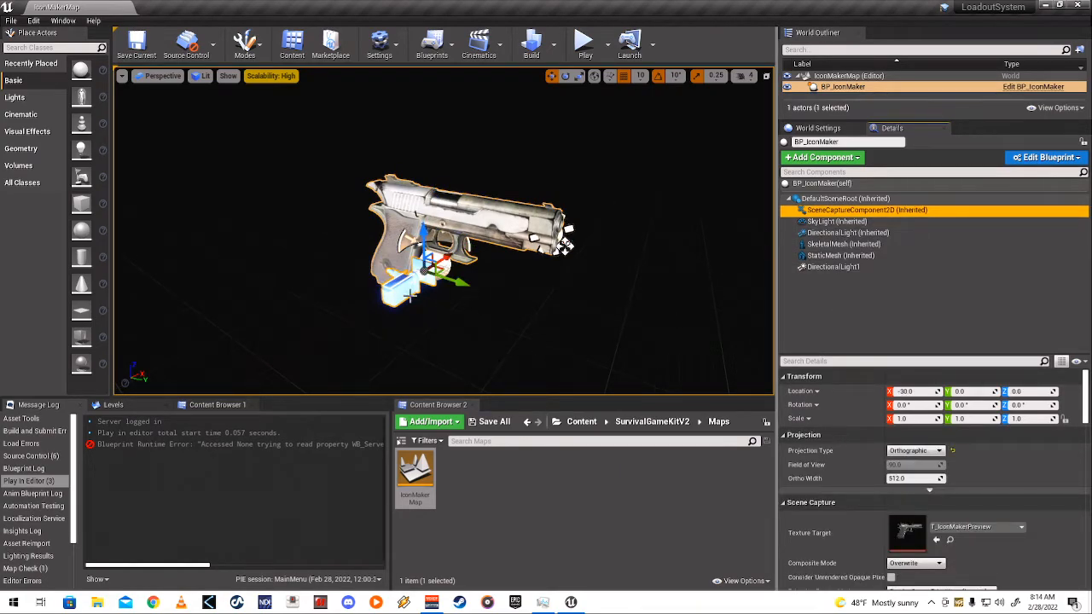
click(836, 244)
click(834, 255)
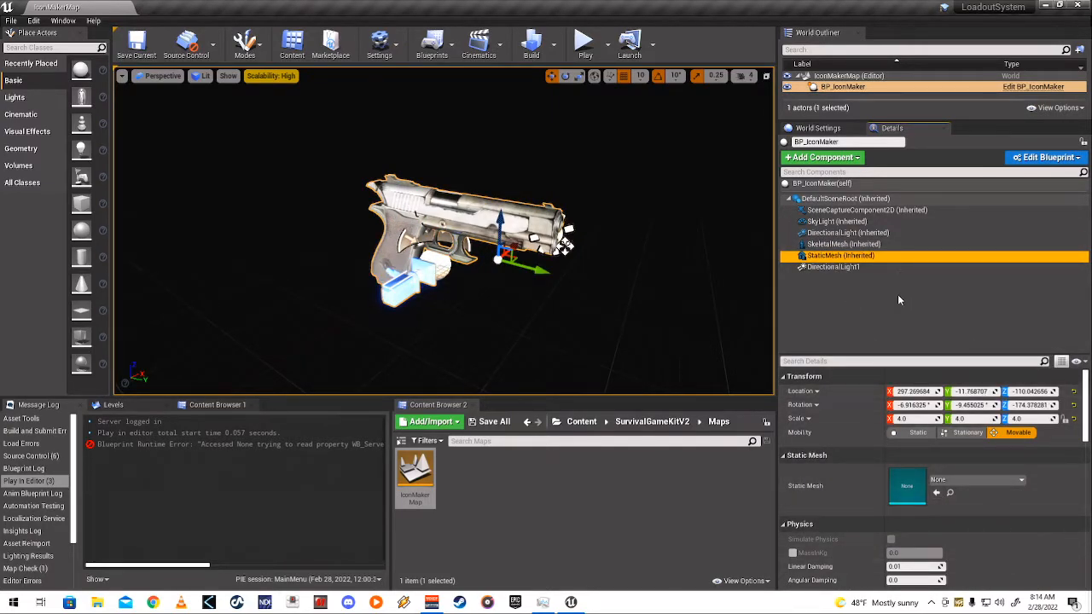
click(840, 245)
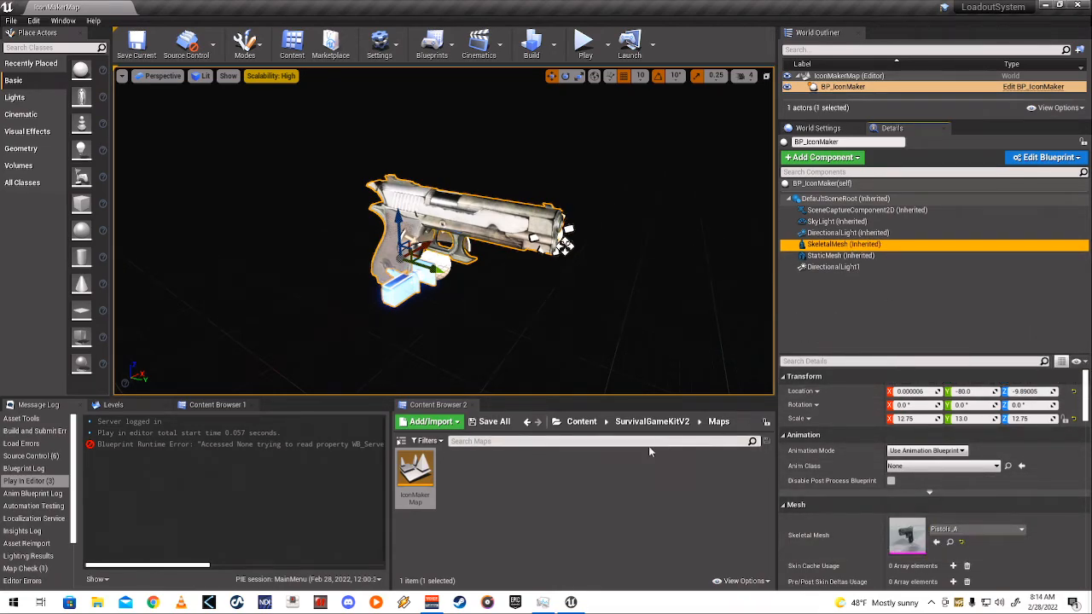
- Move the pistol's skeletal mesh to about X -10 and scale it down to 11.0, 11.25, 11.0
drag(578, 397, 580, 404)
right_drag(563, 332, 486, 324)
right_drag(588, 373, 628, 376)
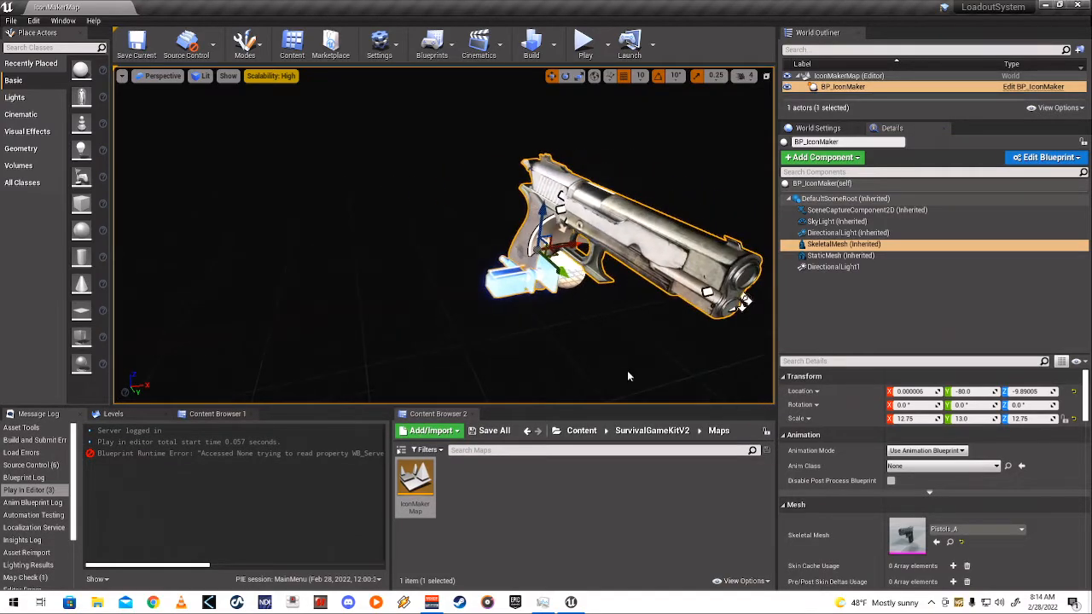
mouse_move(572, 245)
mouse_down()
mouse_move(598, 242)
mouse_move(567, 256)
mouse_up()
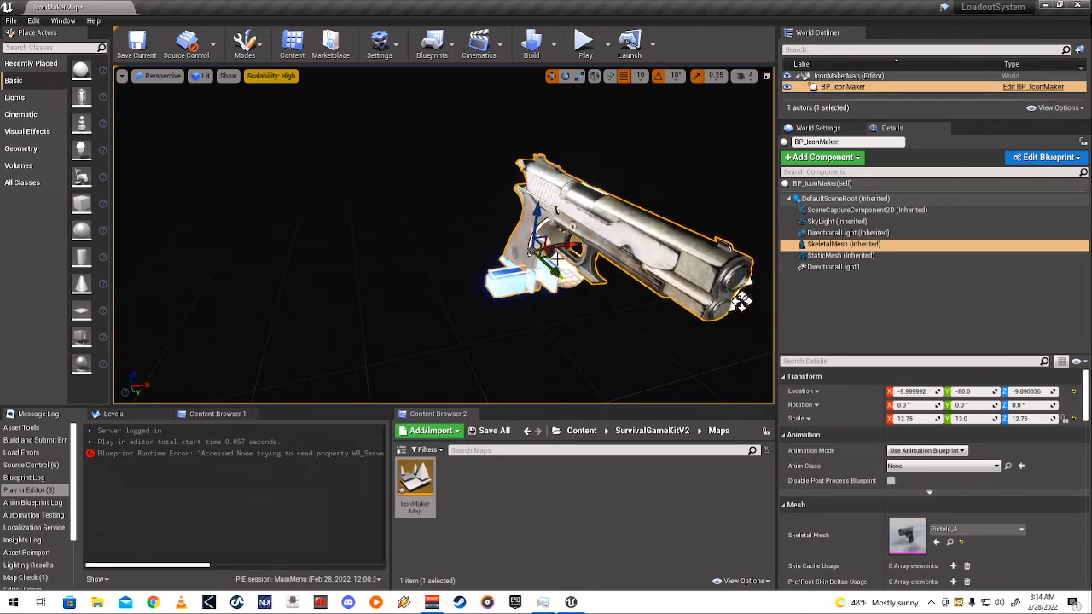
mouse_move(527, 250)
mouse_down()
mouse_move(504, 258)
mouse_move(526, 248)
mouse_up()
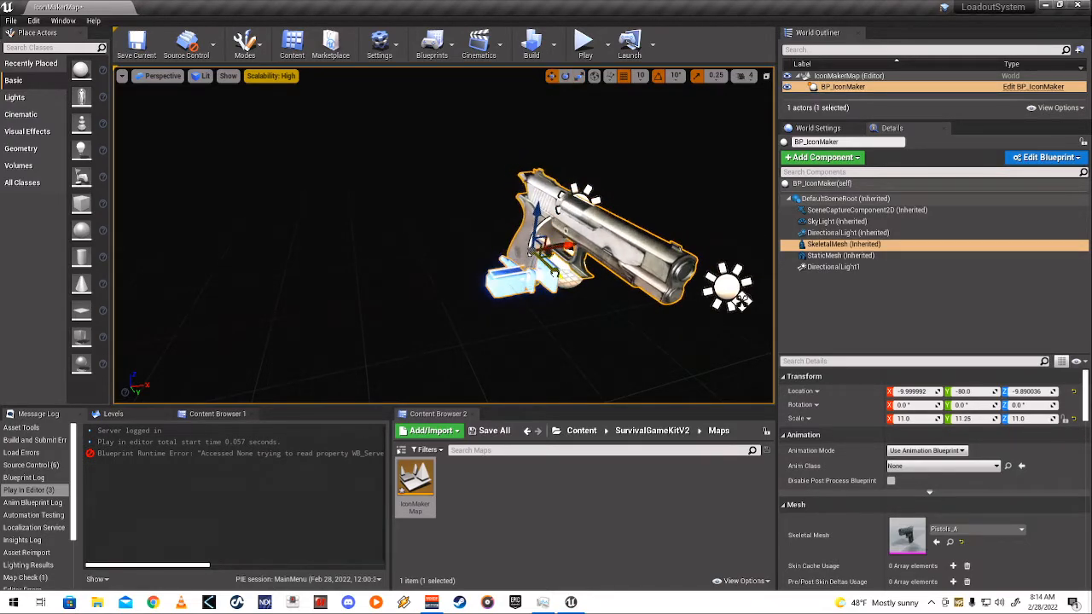
- Try rotating the pistol's skeletal mesh freehand around its different axes
mouse_move(532, 273)
right_down()
mouse_move(542, 271)
mouse_move(533, 266)
right_up()
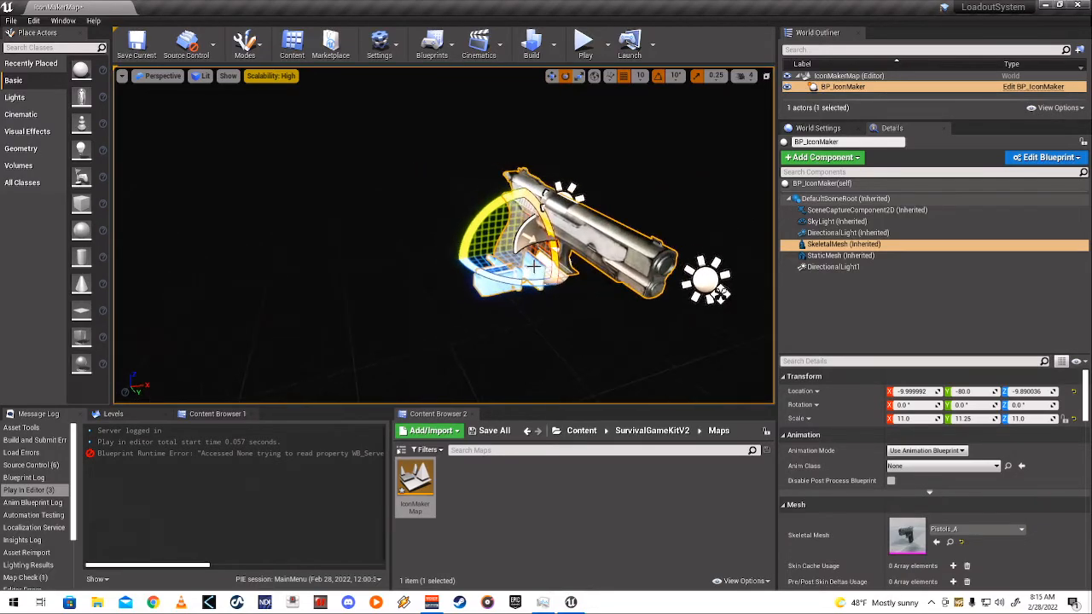
drag(493, 276, 529, 248)
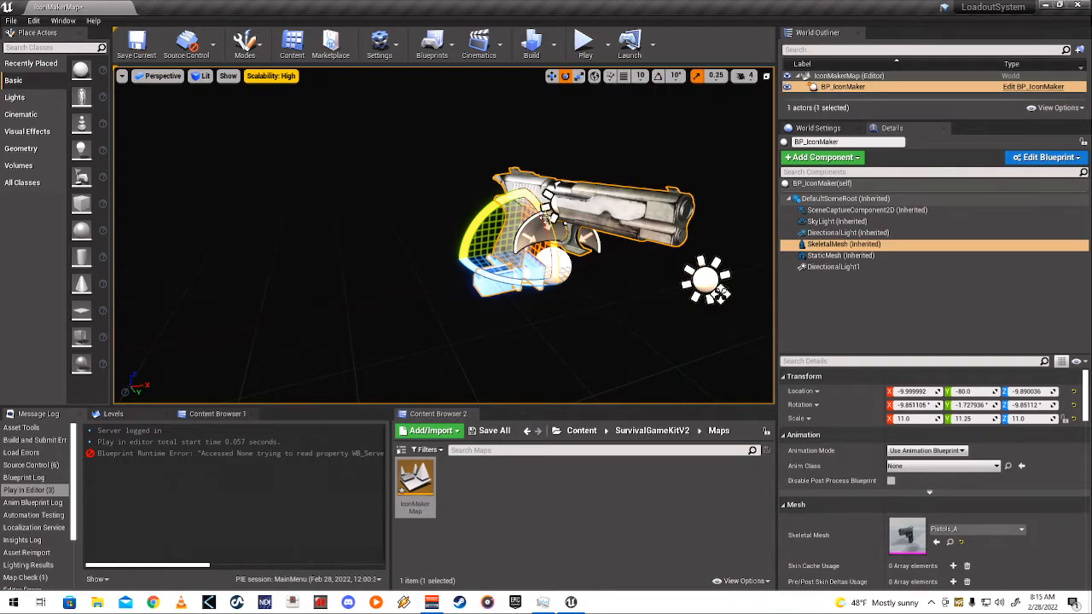
drag(548, 230, 551, 239)
drag(492, 275, 473, 266)
drag(547, 223, 564, 266)
click(546, 231)
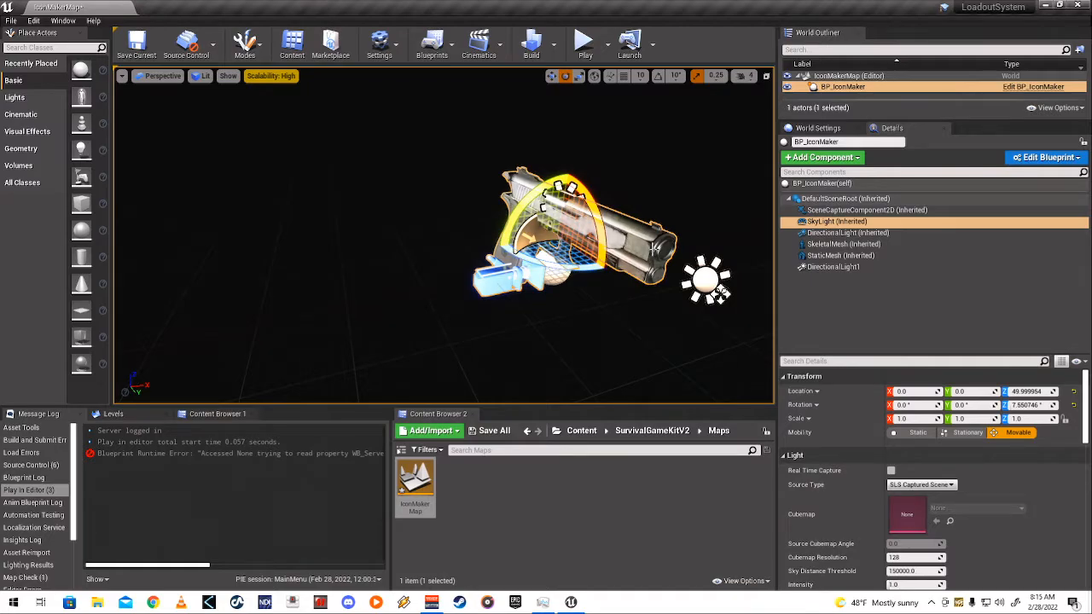
- Reset the SkeletalMesh component's rotation and location to their default values
click(837, 233)
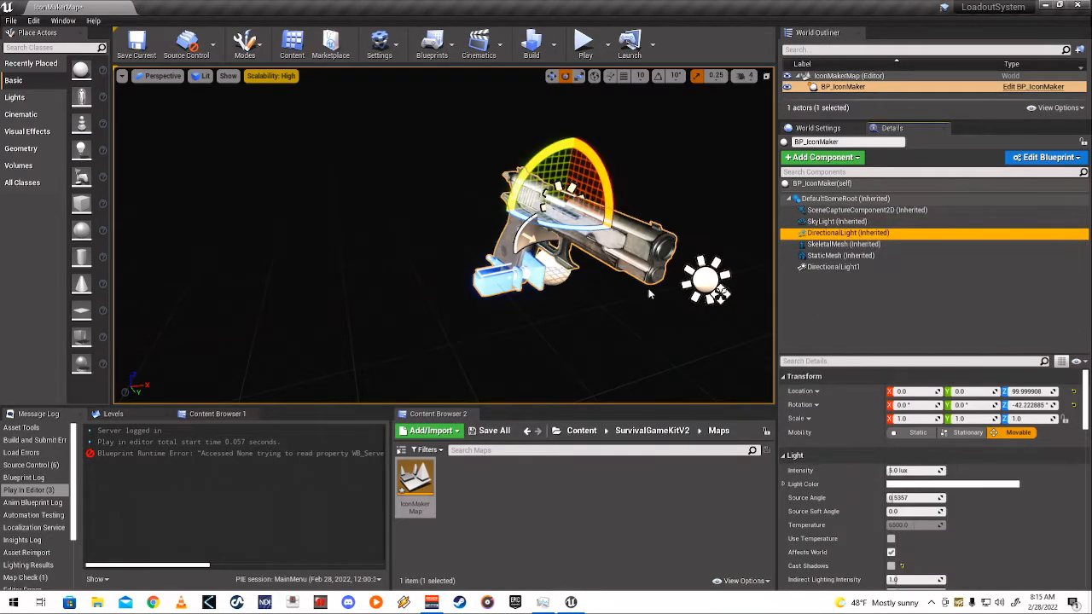
click(843, 244)
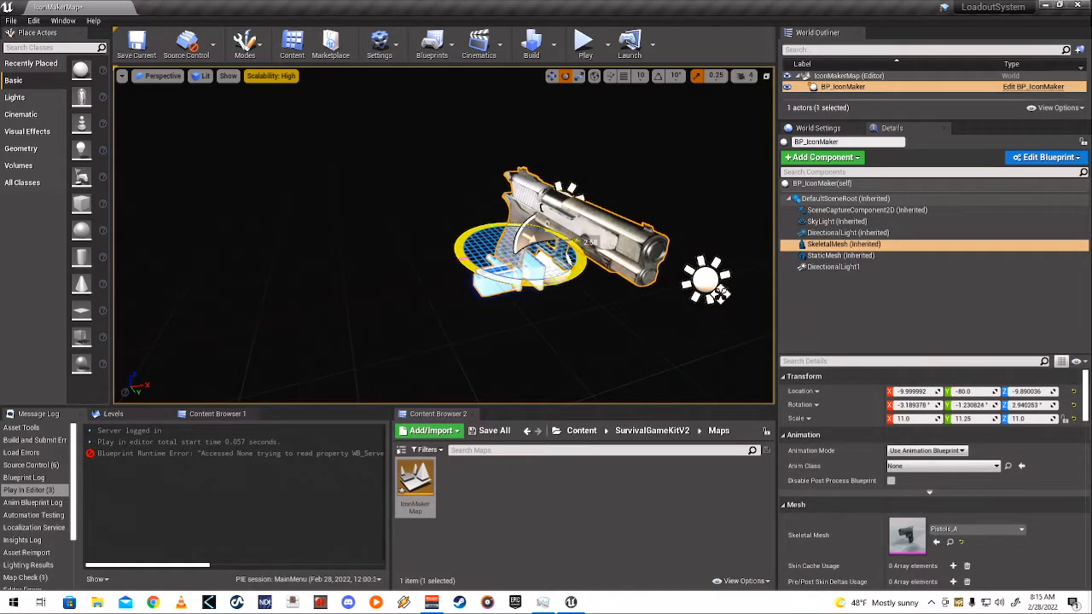
click(1072, 405)
click(1073, 390)
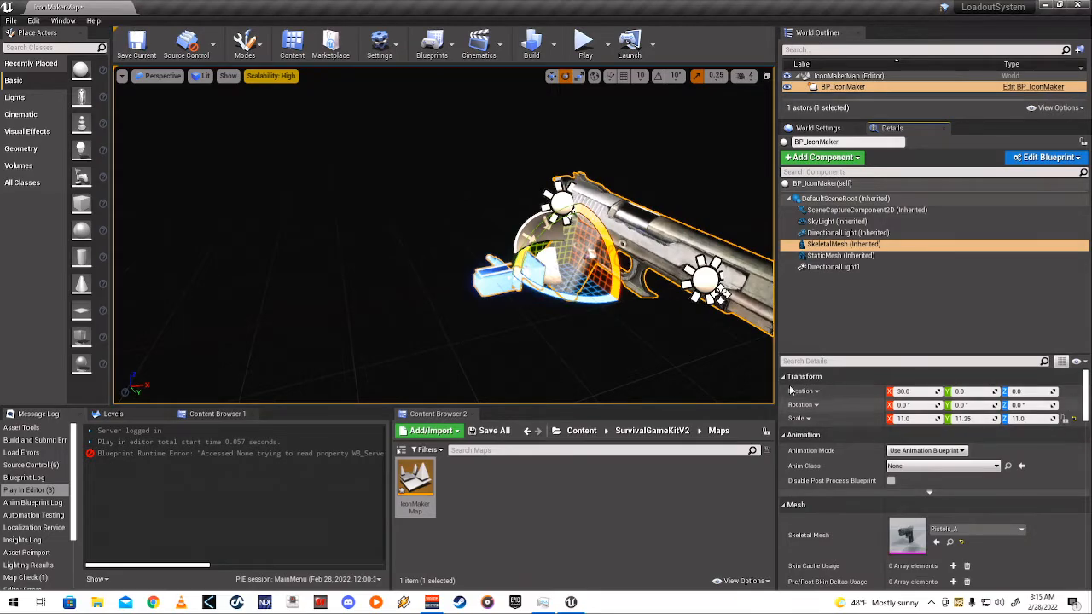
right_drag(501, 341, 577, 341)
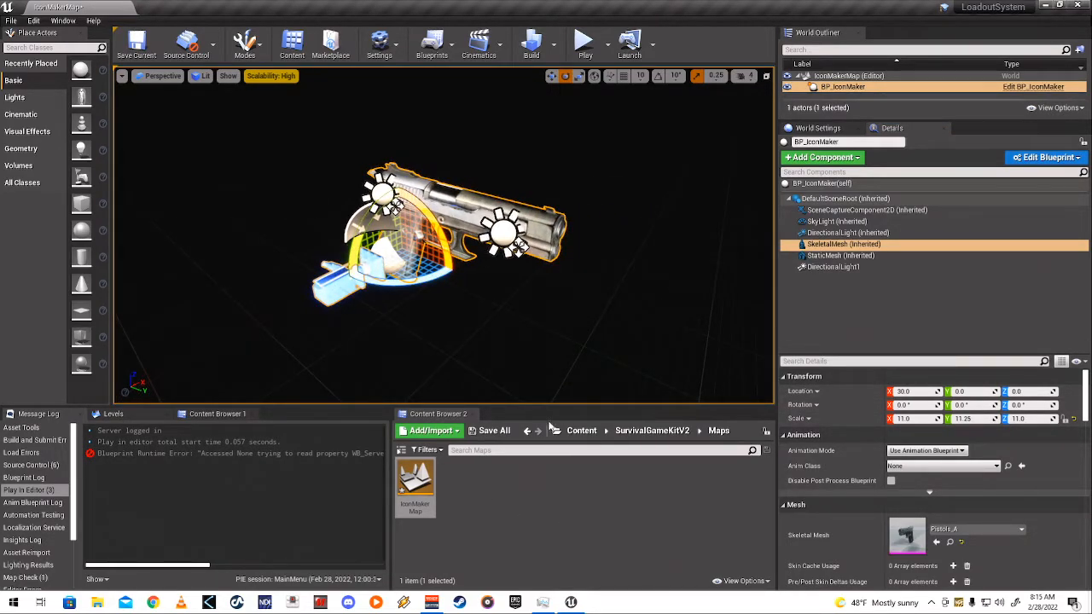
- Make more room for the content browsers and show the SurvivalGameKitV2 root folder in both
drag(549, 406, 554, 356)
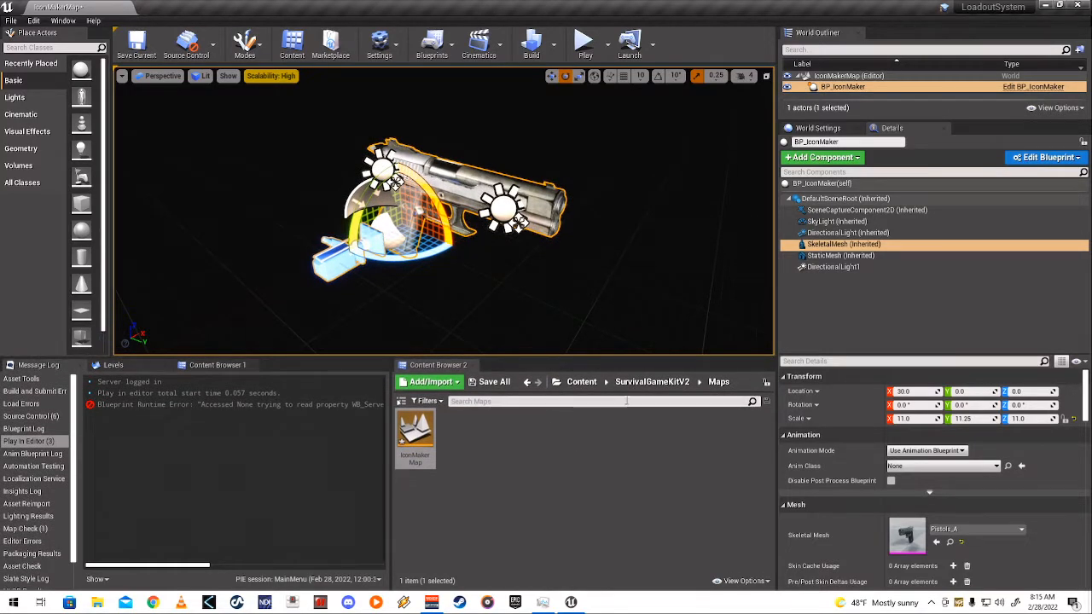
click(650, 384)
click(217, 365)
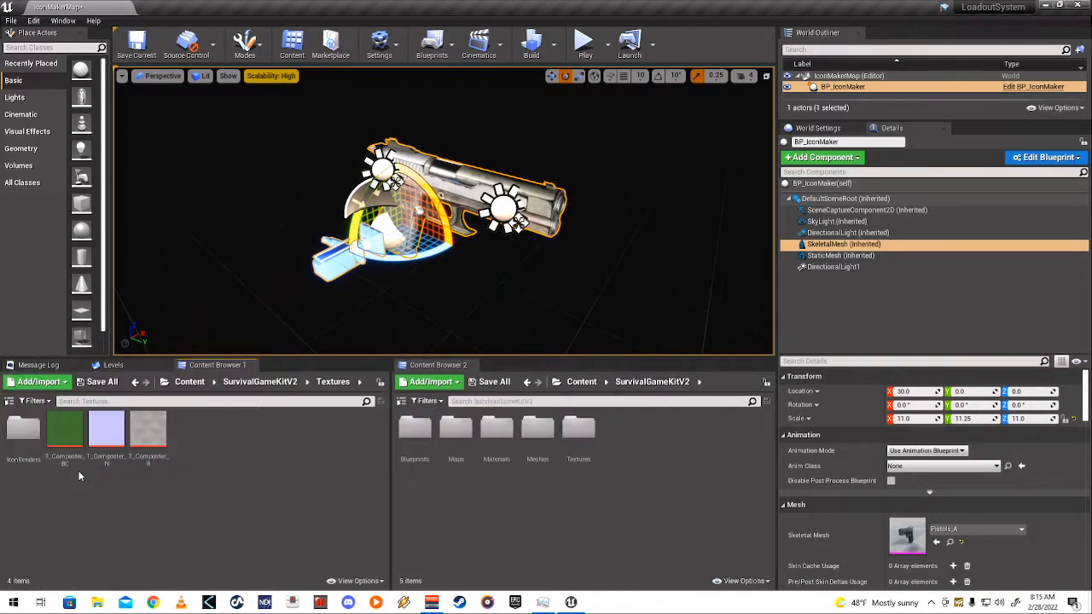
click(260, 381)
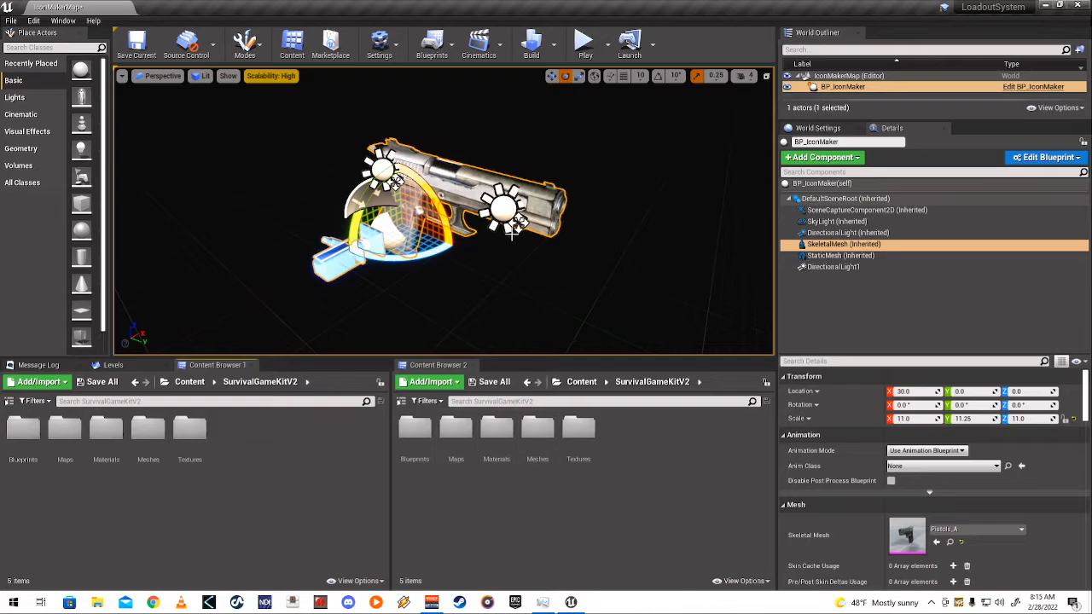
- Clear the Pistols_A mesh from BP_IconMaker's SkeletalMesh component
click(834, 257)
click(834, 246)
click(835, 257)
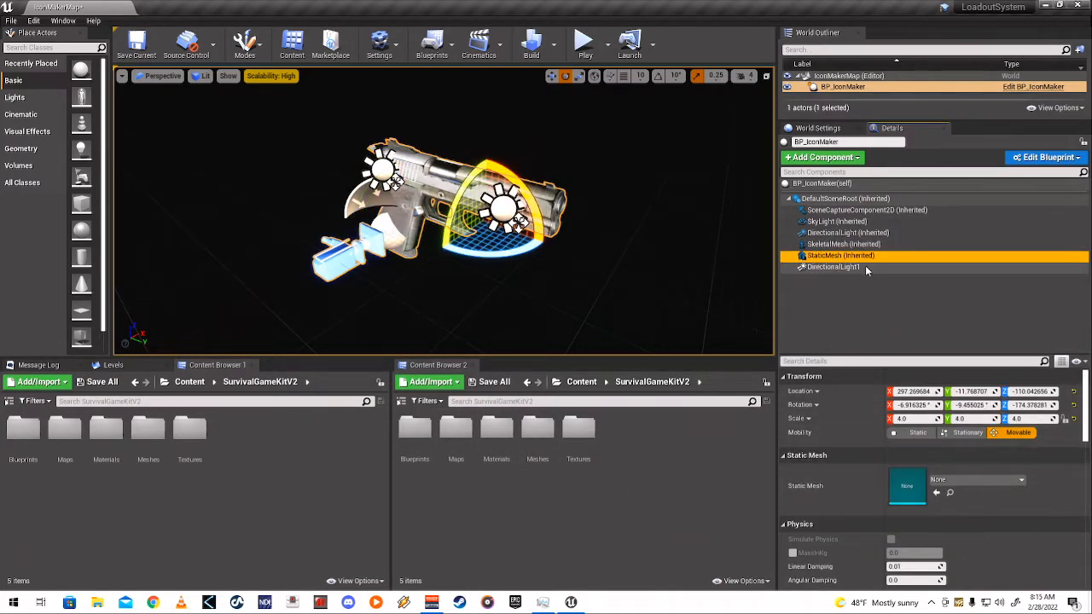
click(834, 245)
click(962, 531)
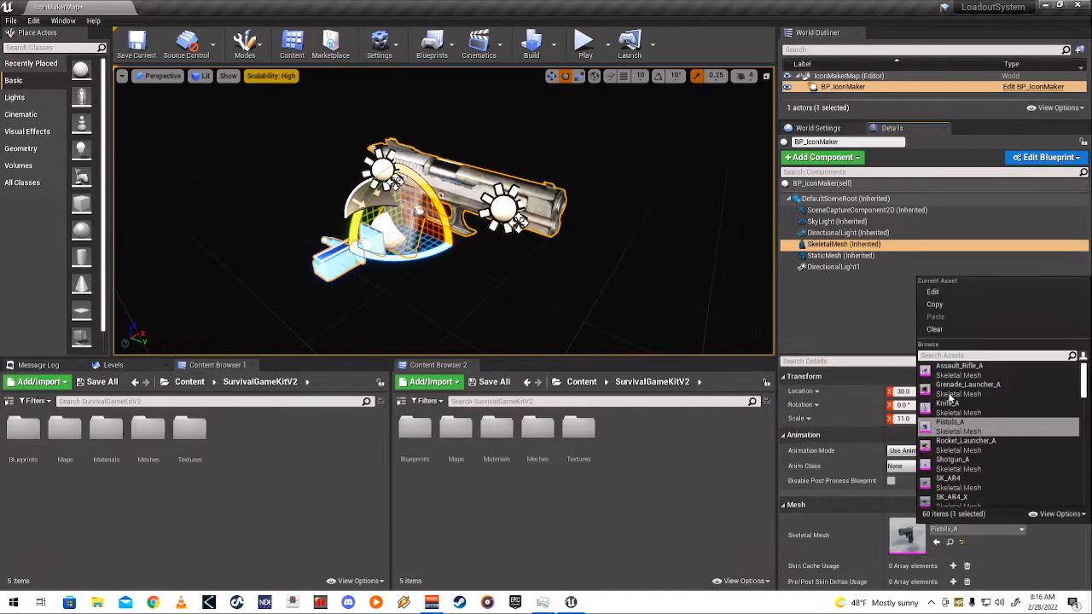
click(931, 338)
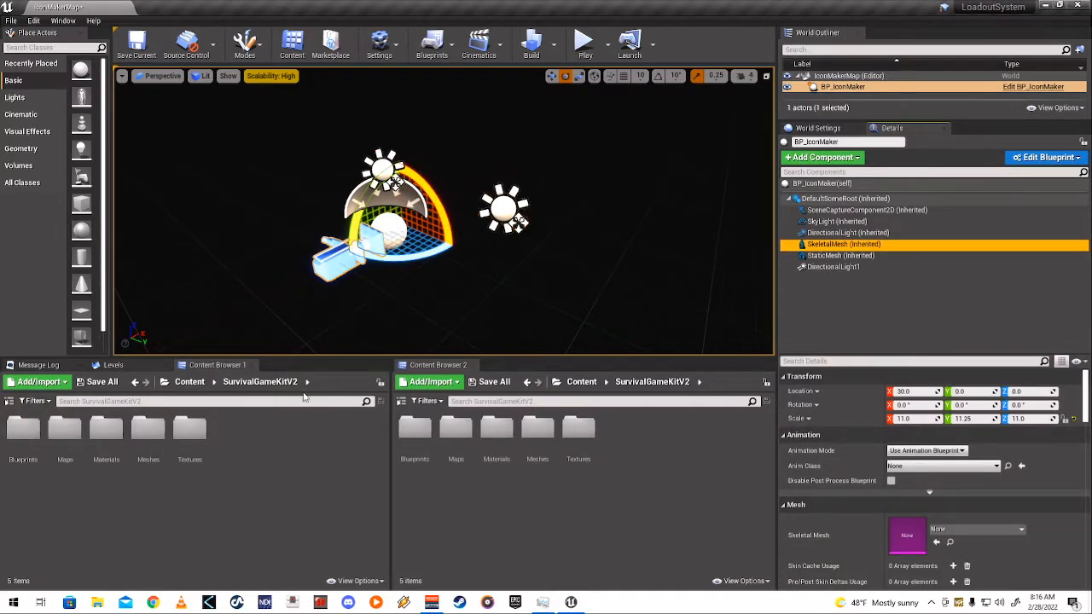
- Open the Textures/IconRenders folder of SurvivalGameKitV2, keeping the SkeletalMesh component selected
click(244, 387)
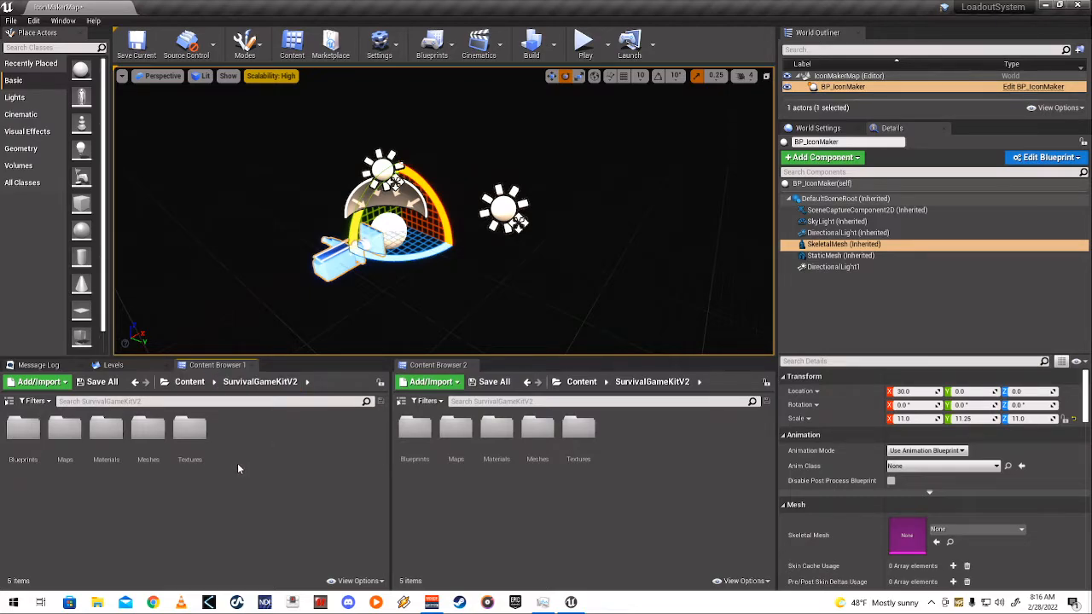
double_click(191, 441)
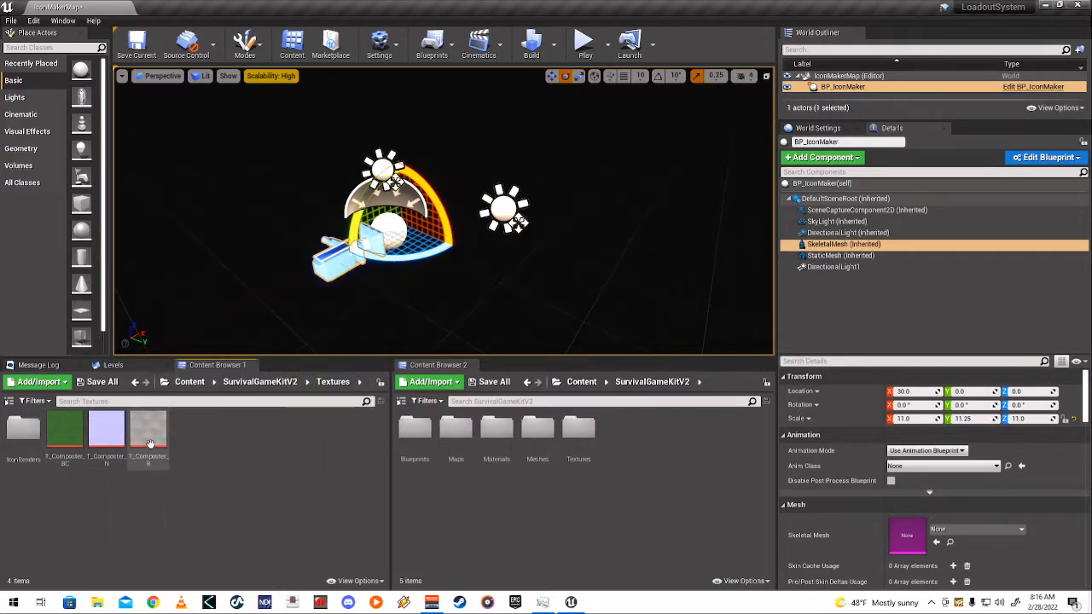
double_click(24, 428)
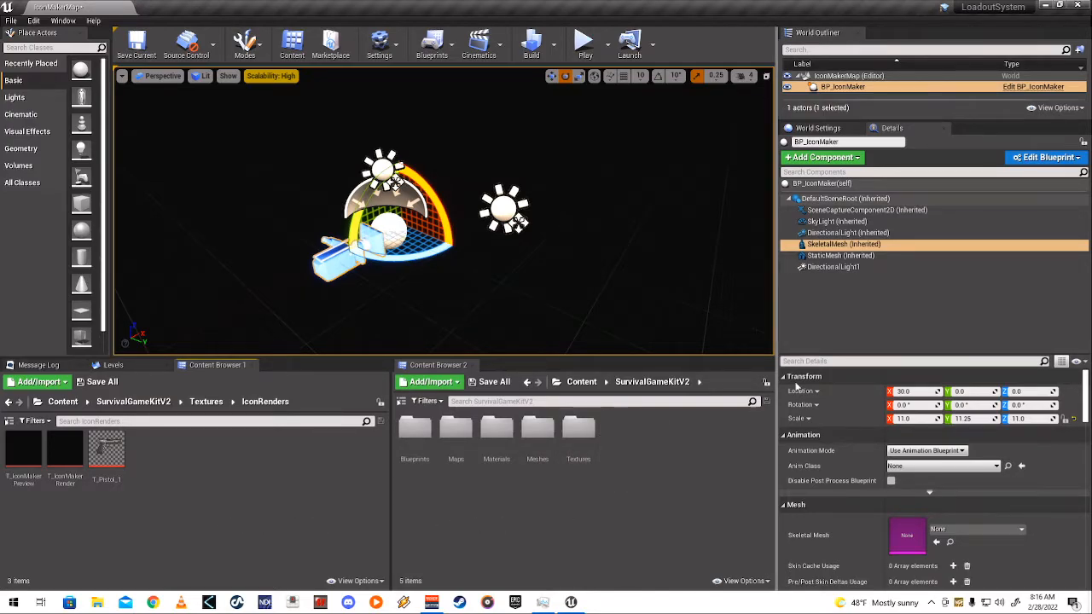
click(866, 246)
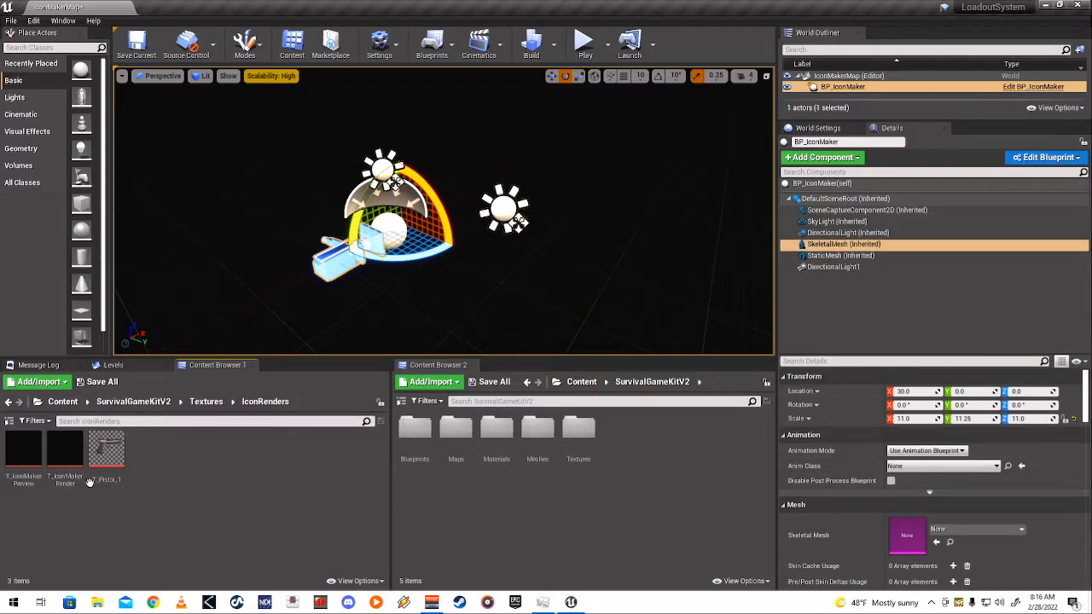
- Open the T_IconMakerRender texture from IconRenders and shrink its editor to a floating window
mouse_move(123, 469)
click(72, 463)
double_click(74, 465)
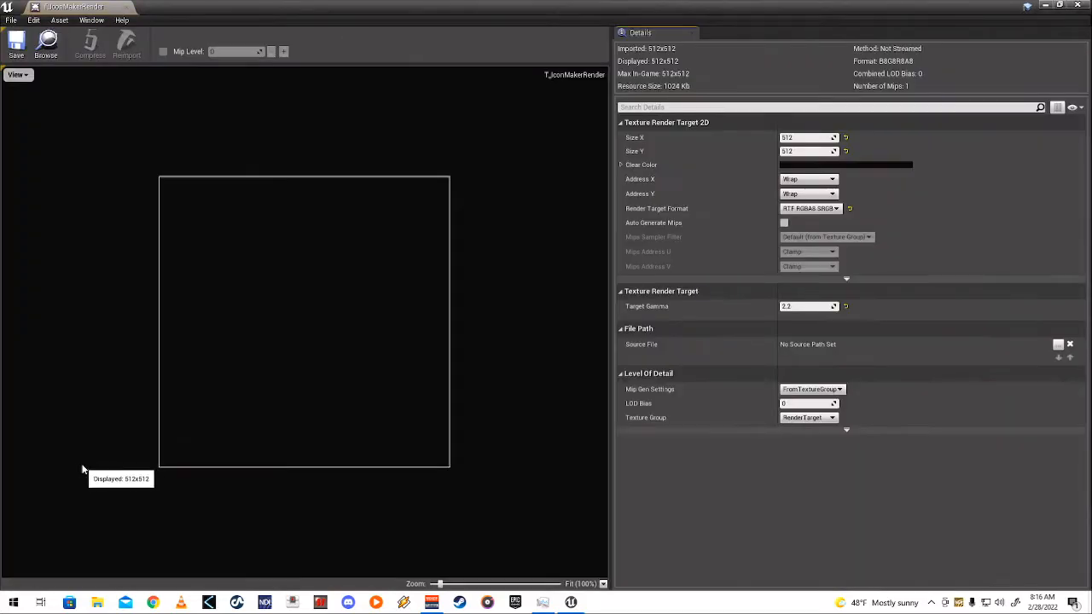
double_click(192, 19)
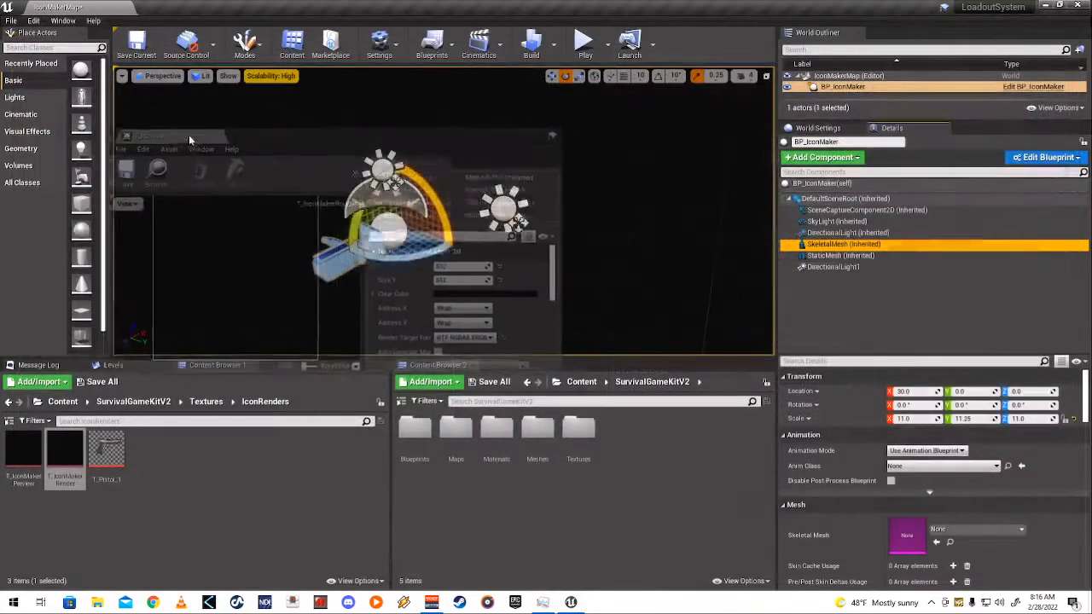
- Open the T_IconMakerPreview texture alongside T_IconMakerRender, enlarge its image area, and move the texture window clear of the level viewport
double_click(17, 435)
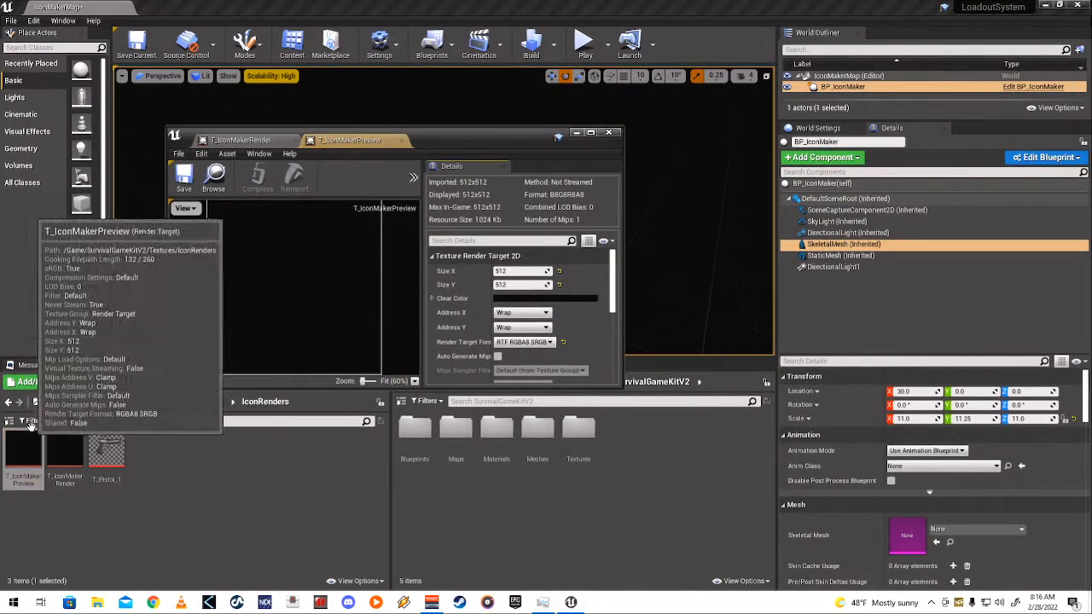
drag(454, 139, 374, 119)
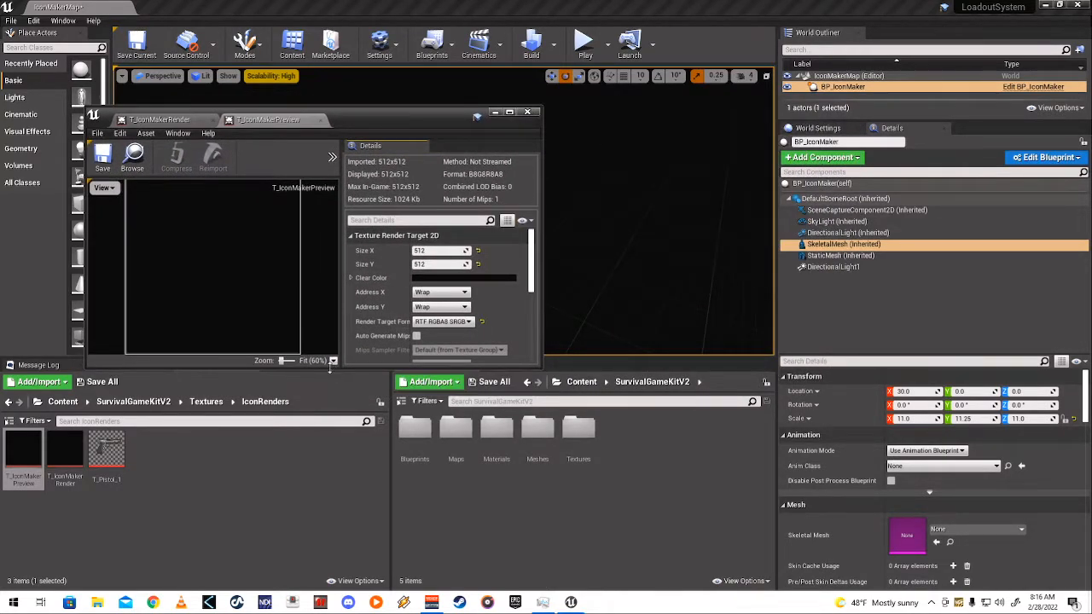
mouse_move(332, 364)
mouse_down()
mouse_move(327, 451)
mouse_move(326, 381)
mouse_up()
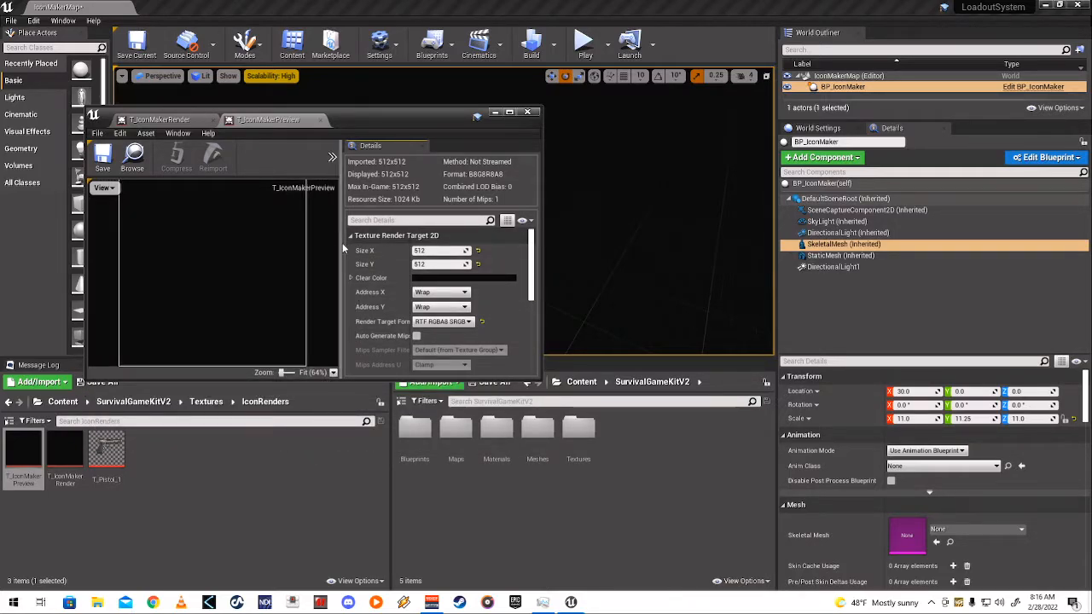
drag(341, 243, 385, 244)
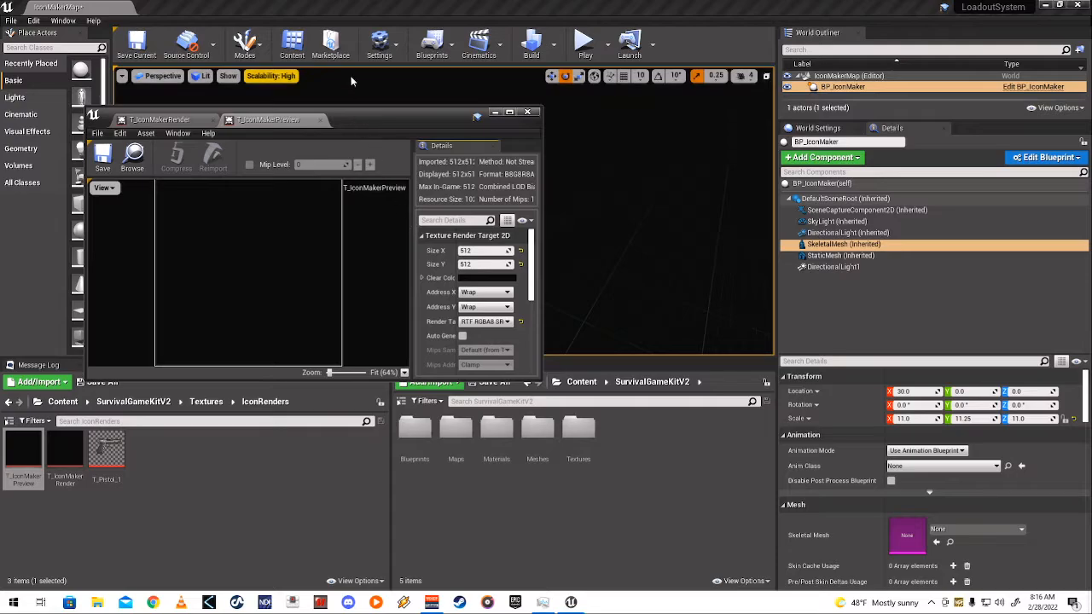
drag(349, 115, 0, 229)
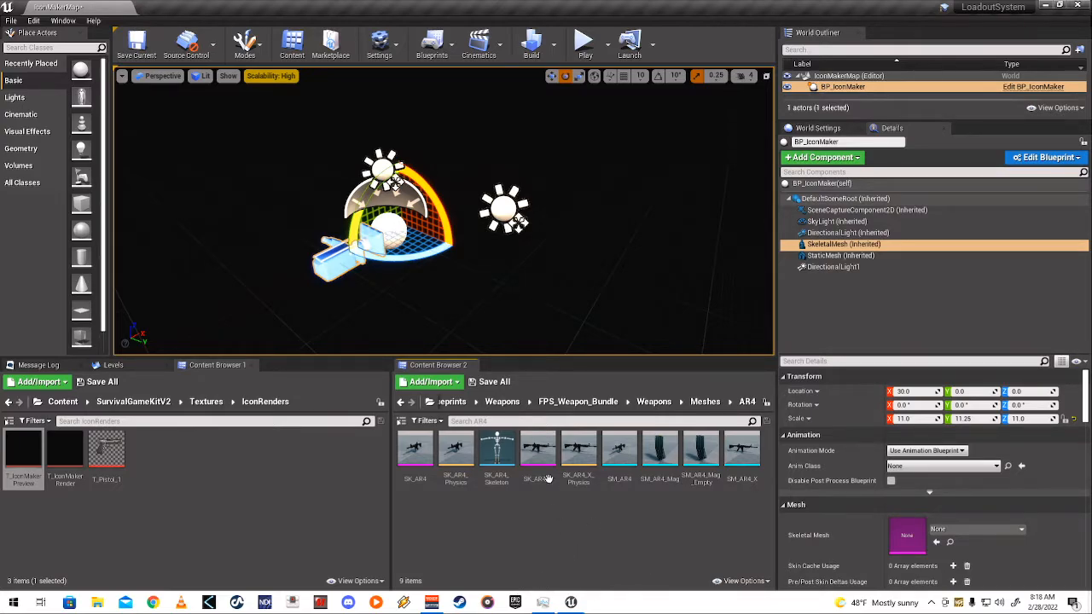
- Assign the SK_AR4 mesh from the AR4 folder to the SkeletalMesh component, after trying SK_AR4_X
mouse_move(542, 449)
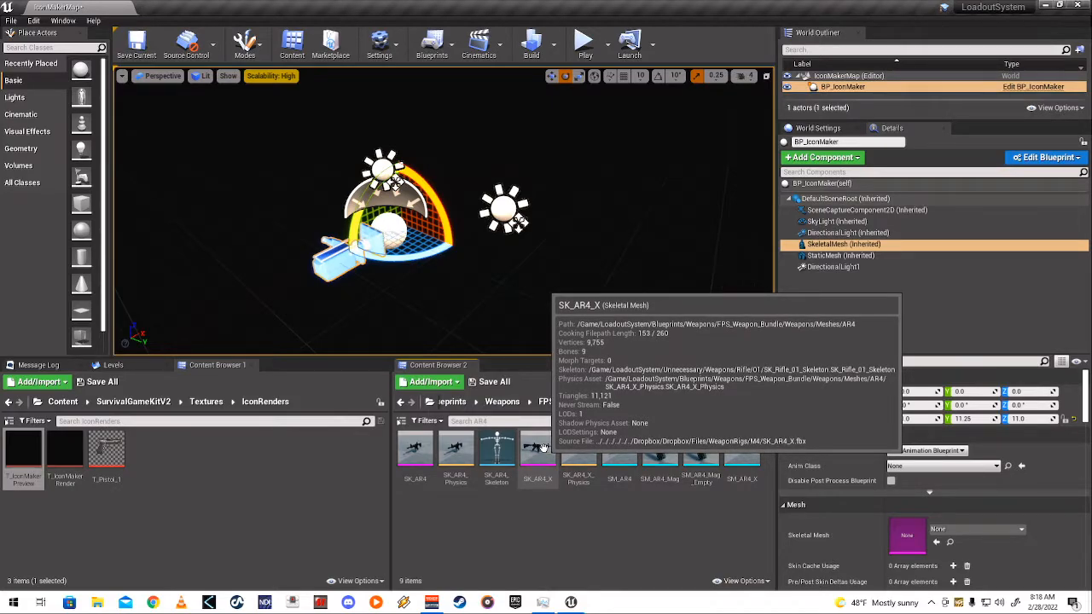
drag(542, 450, 912, 533)
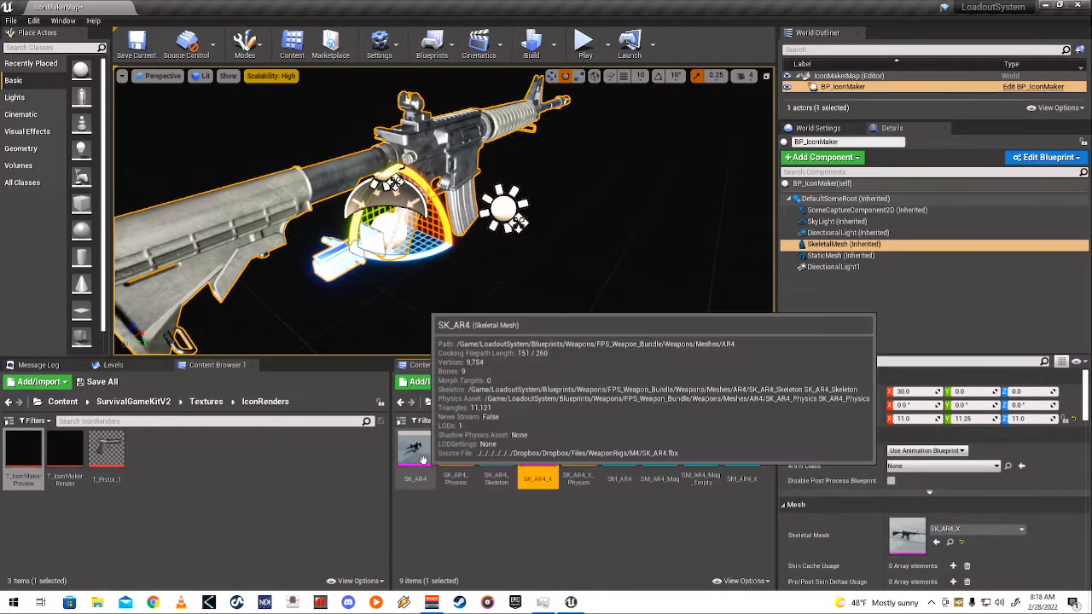
drag(415, 449, 903, 532)
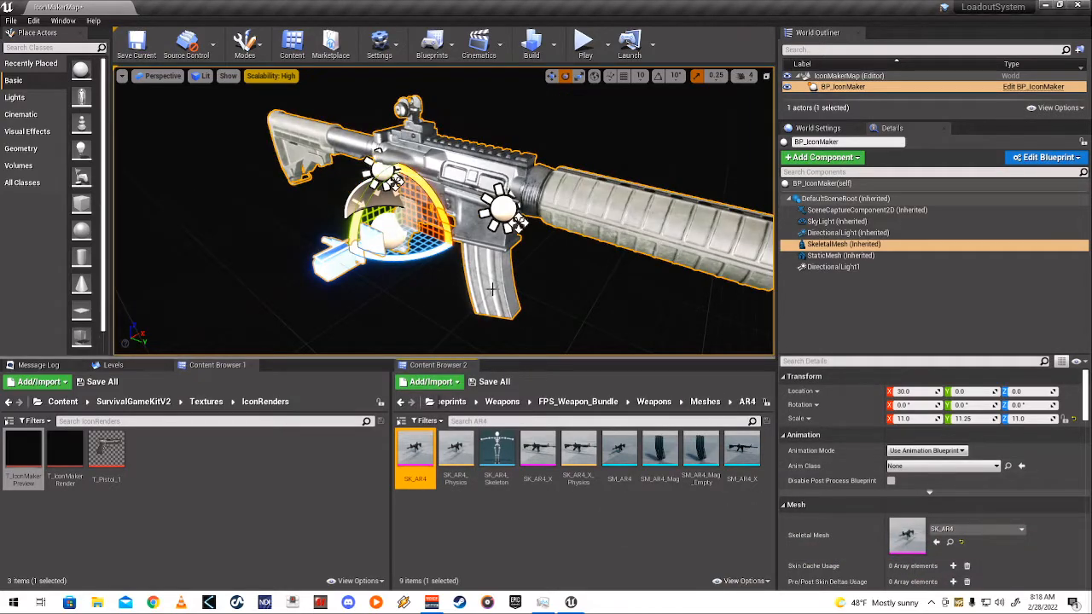
- Compare the T_IconMakerPreview and T_IconMakerRender textures for the rifle, ending on the preview
double_click(38, 447)
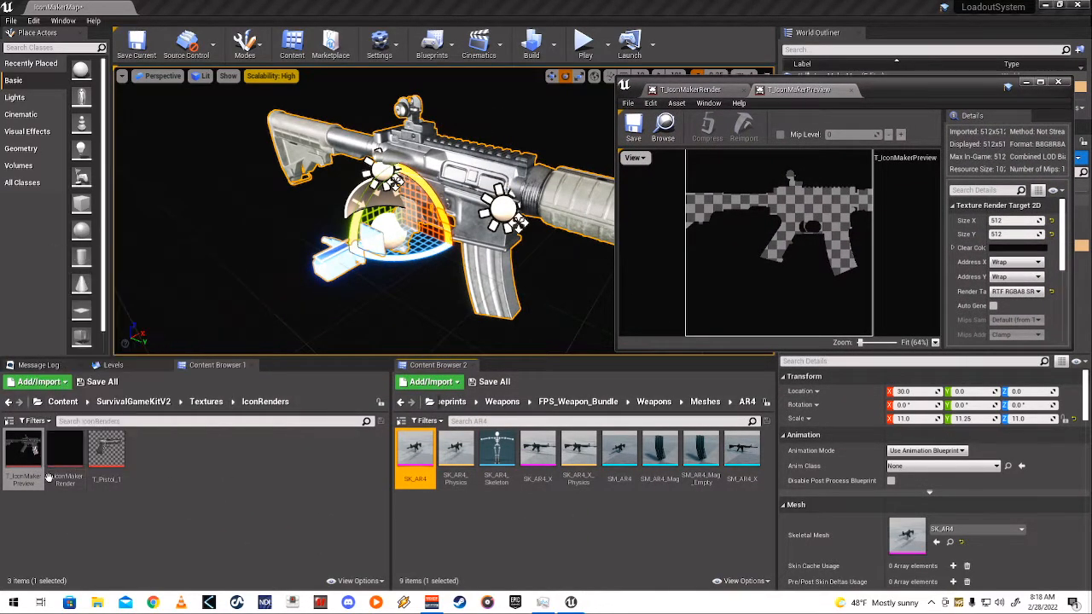
click(691, 90)
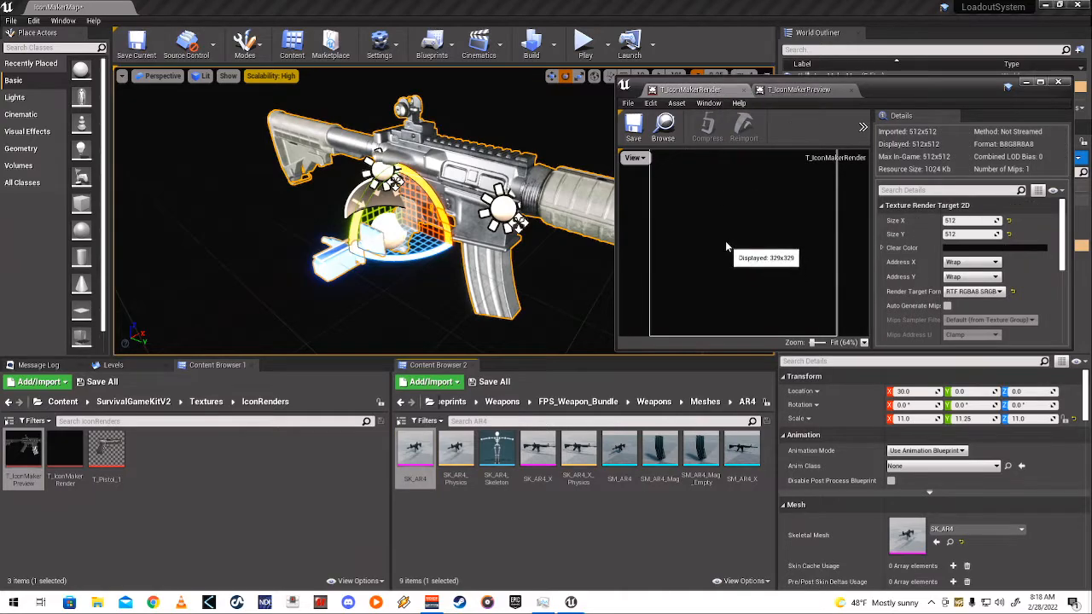
scroll(730, 241, up, 2)
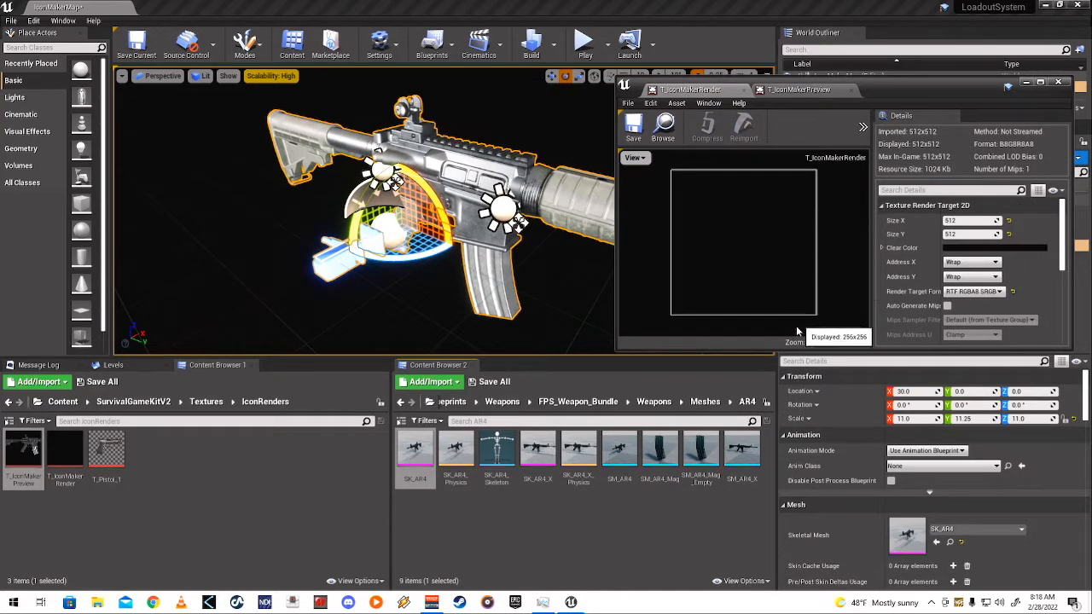
click(791, 90)
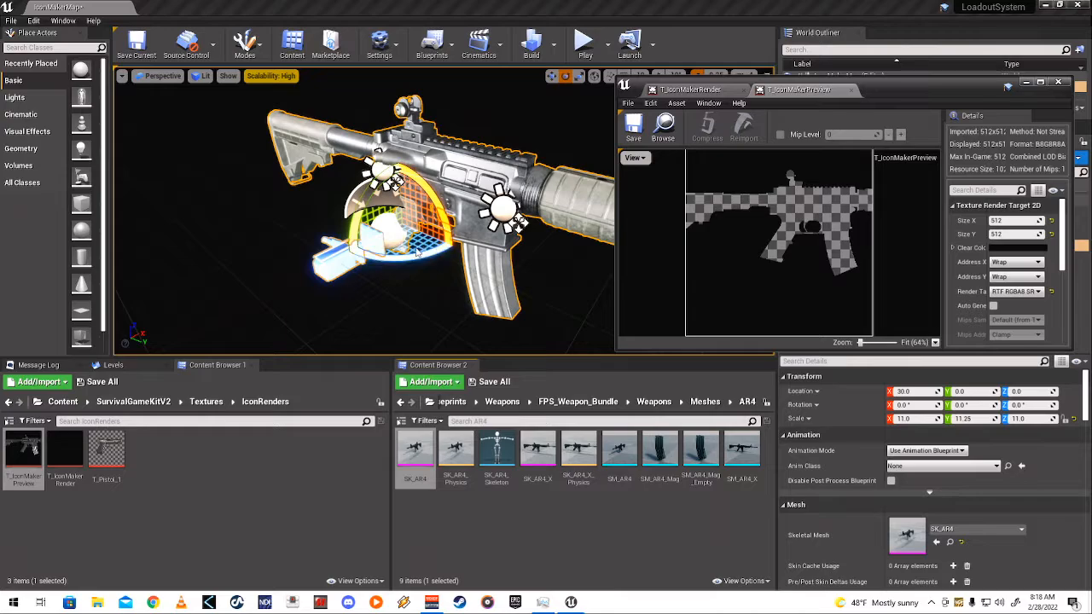
- Scale the rifle mesh to 5.0, 5.25, 5.0 and shift it to about Y -72 to fit the preview frame
drag(421, 255, 419, 200)
key(r)
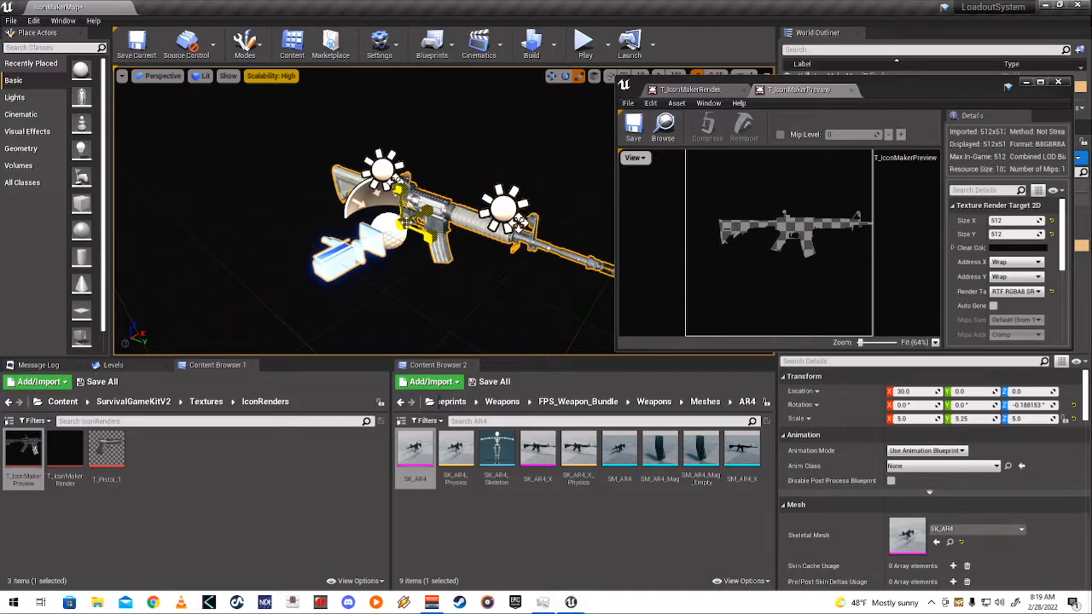
key(w)
drag(431, 236, 377, 218)
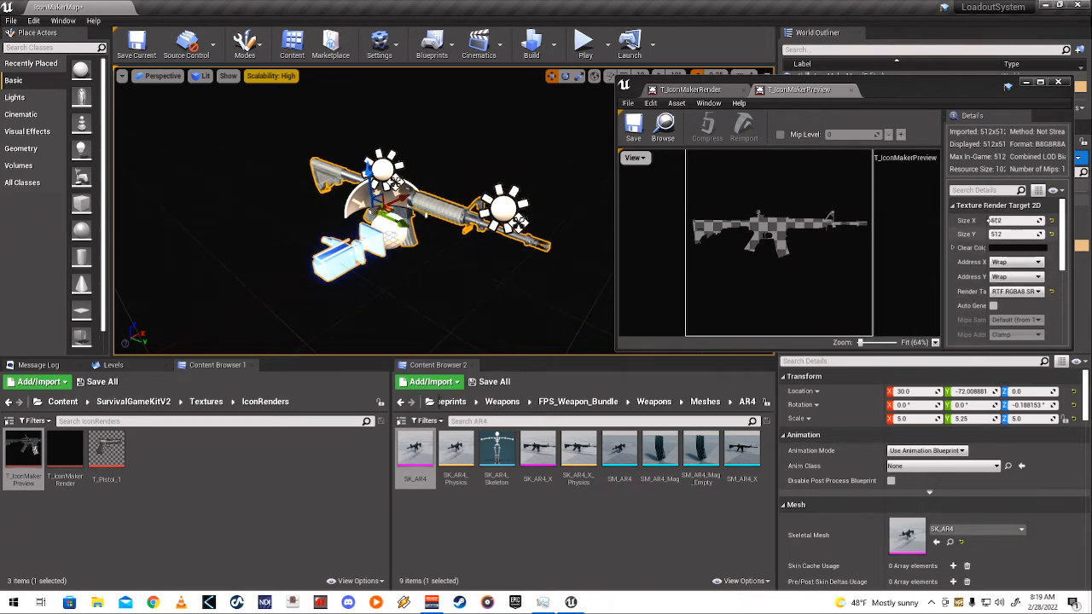
- Check the rifle's framing in the enlarged preview and fine-tune the mesh to about Y -66.85 with a slight rotation
double_click(908, 87)
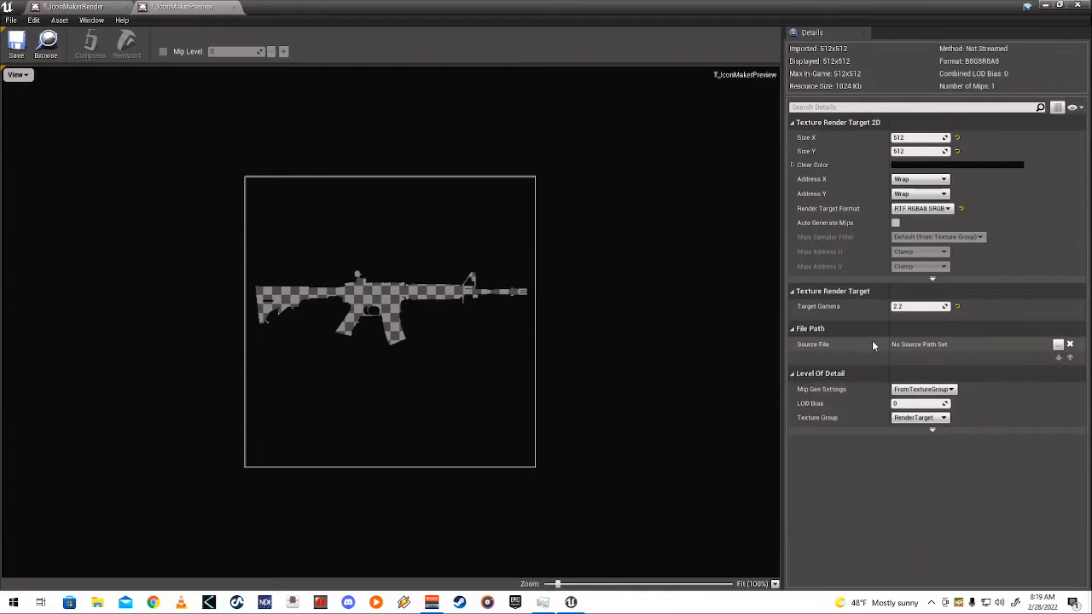
click(73, 7)
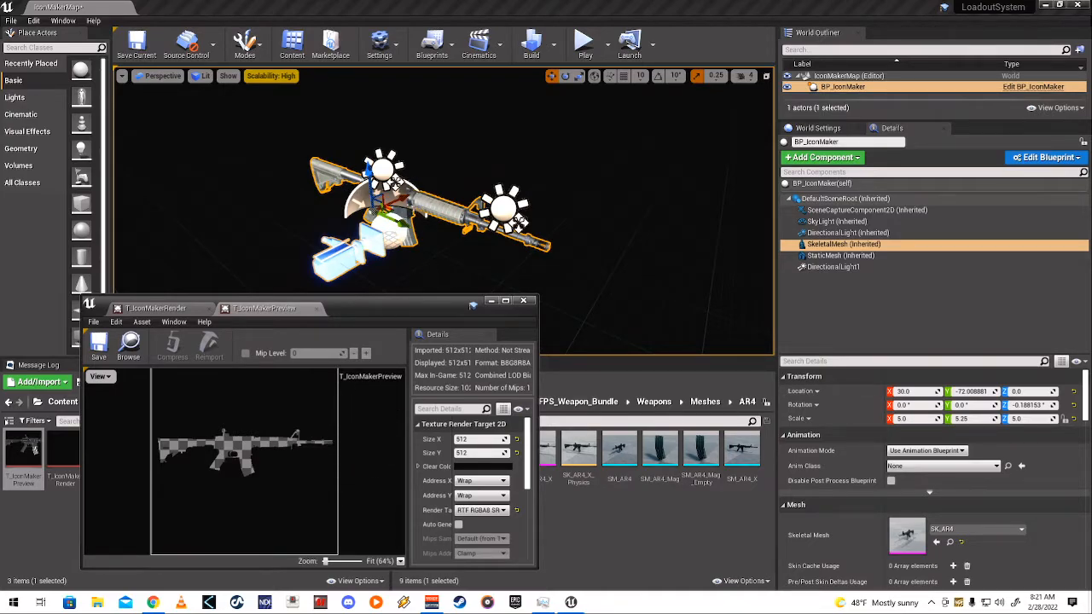
mouse_move(401, 223)
mouse_down()
mouse_move(417, 219)
mouse_move(415, 198)
mouse_move(420, 237)
mouse_move(414, 143)
mouse_move(417, 224)
mouse_up()
key(e)
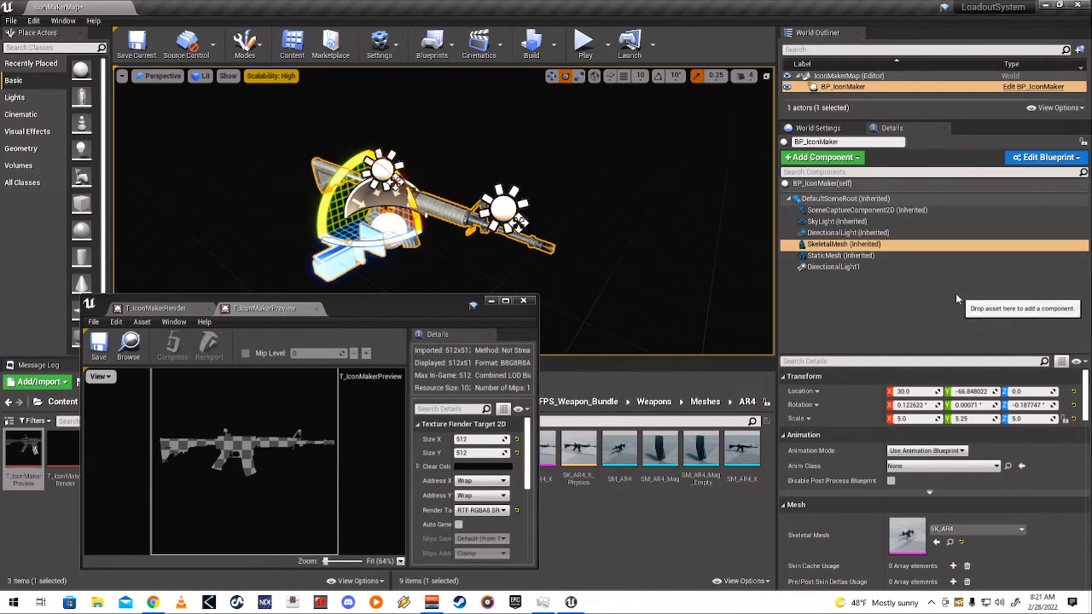
- Set the BP_IconMaker actor's texture name to T_AR_4 and bake the rifle icon to a render texture
click(853, 183)
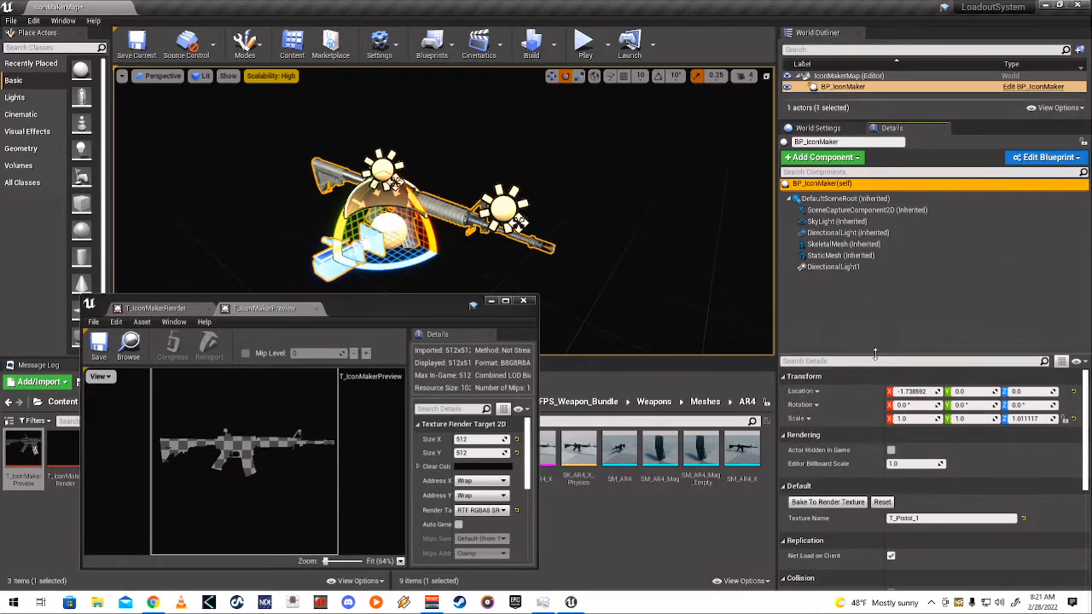
drag(876, 362, 882, 235)
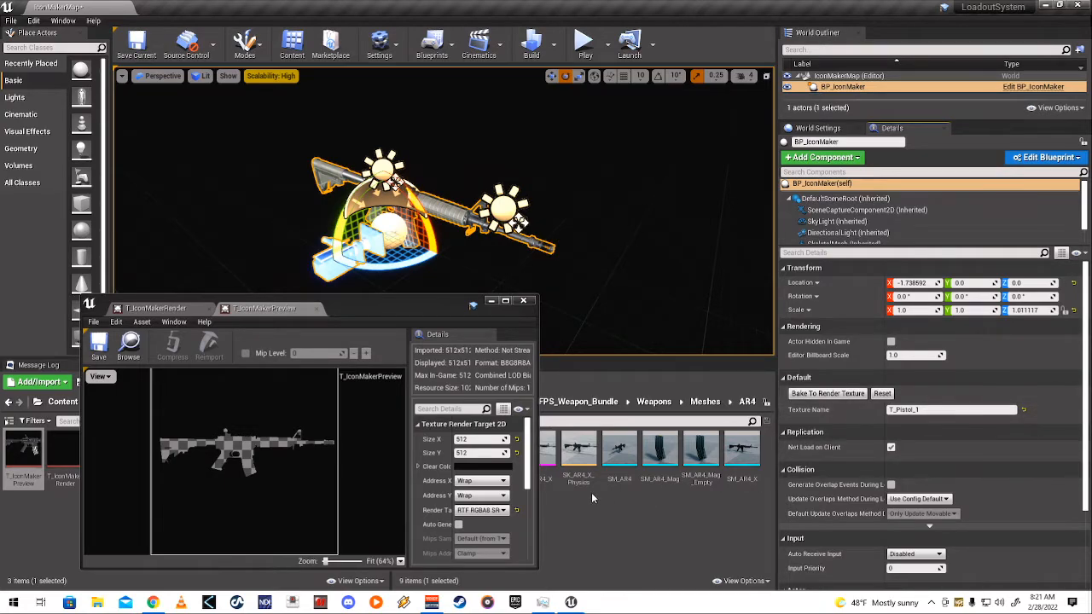
drag(372, 304, 423, 313)
click(967, 410)
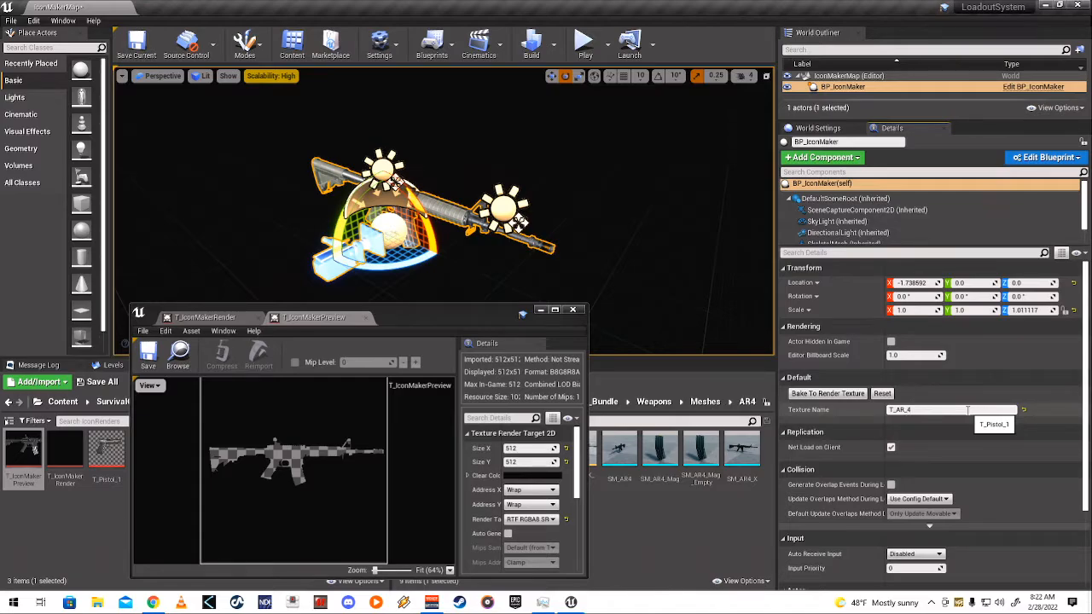
click(853, 394)
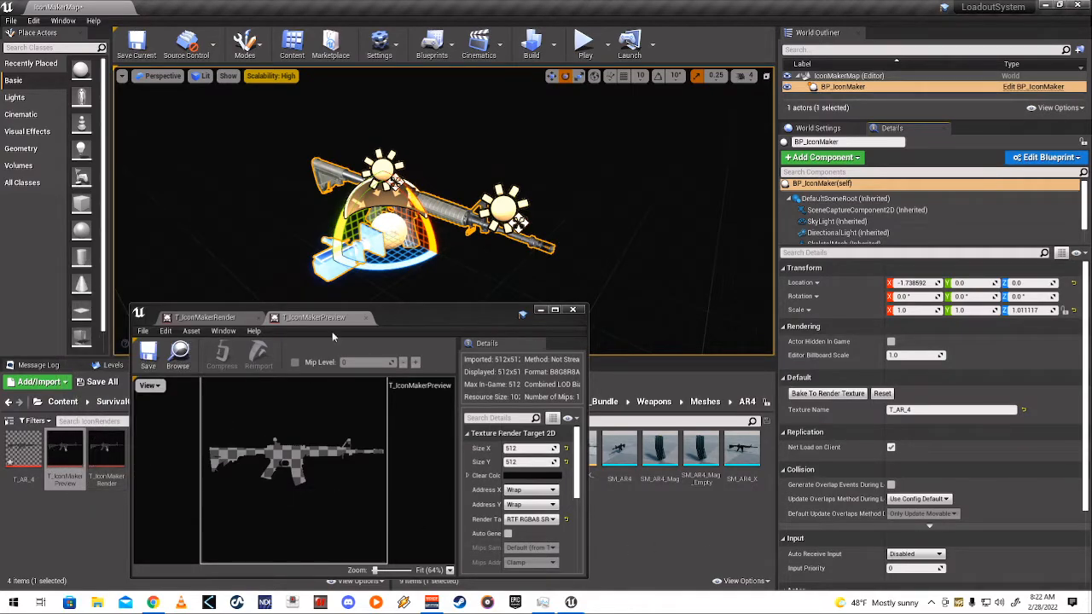
- Open the baked T_AR_4 texture from IconRenders and examine the rifle icon at full-window size
drag(397, 322, 626, 239)
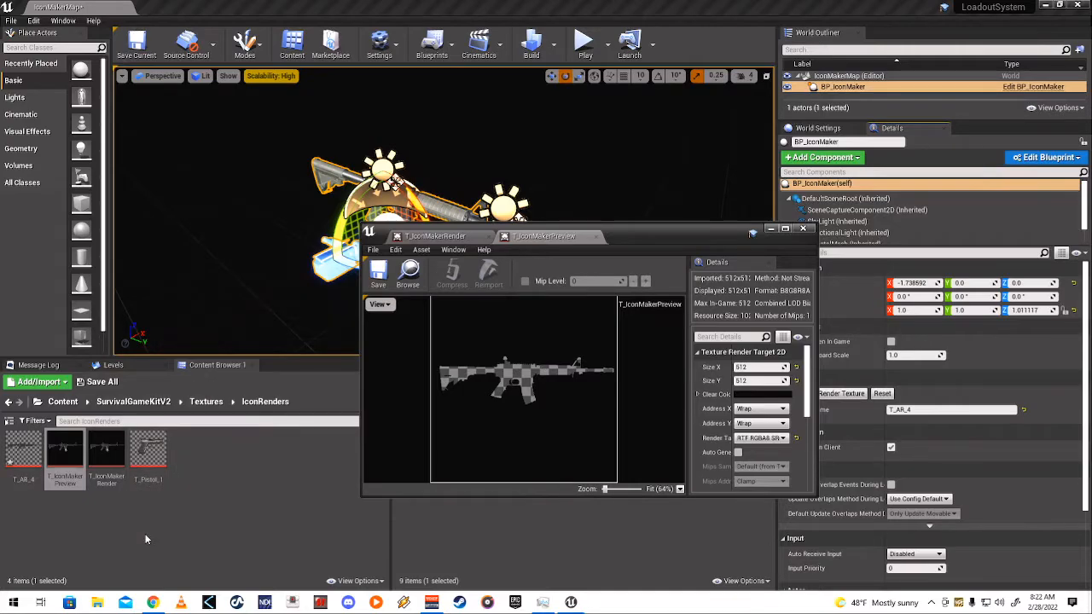
double_click(27, 460)
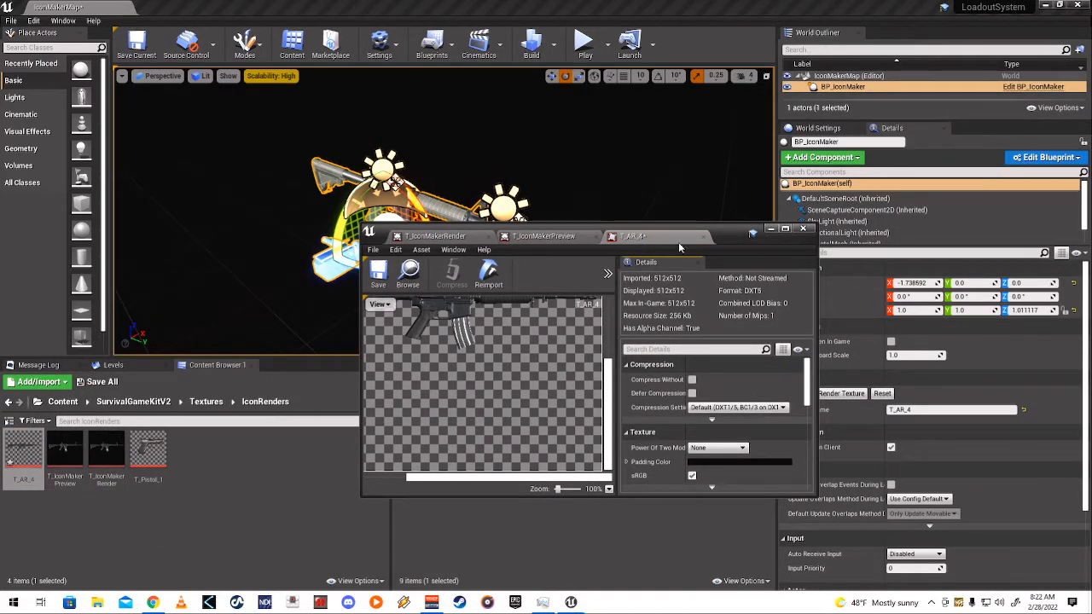
double_click(724, 234)
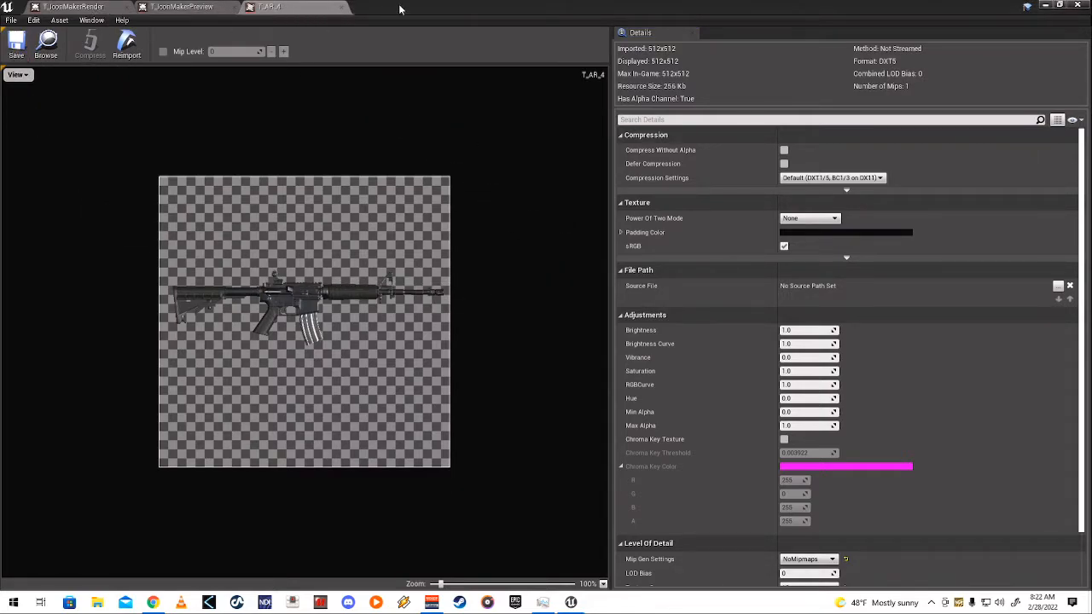
drag(400, 9, 2, 223)
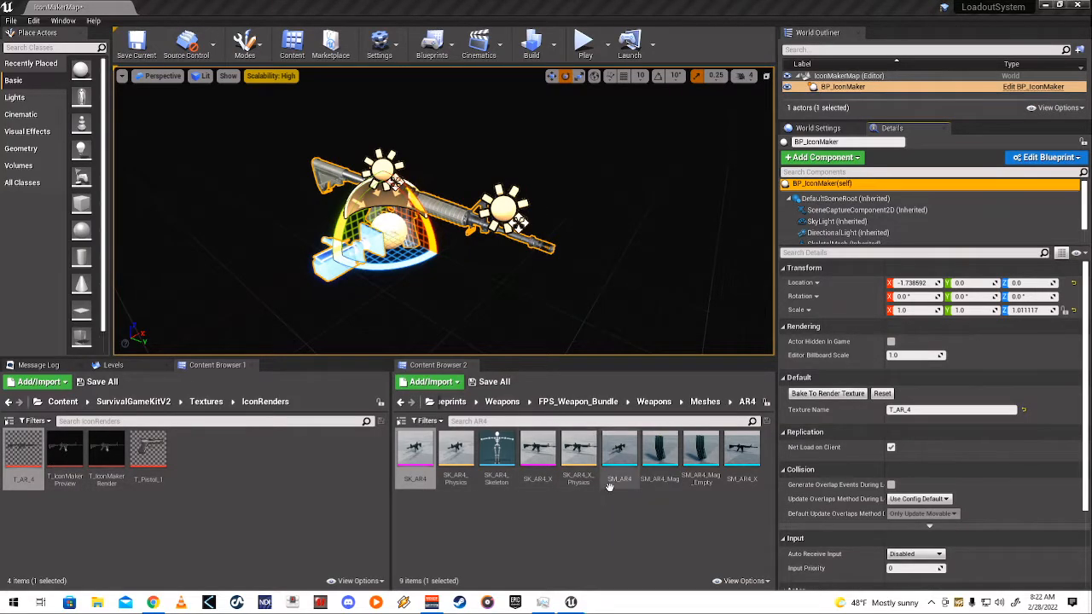
mouse_move(610, 485)
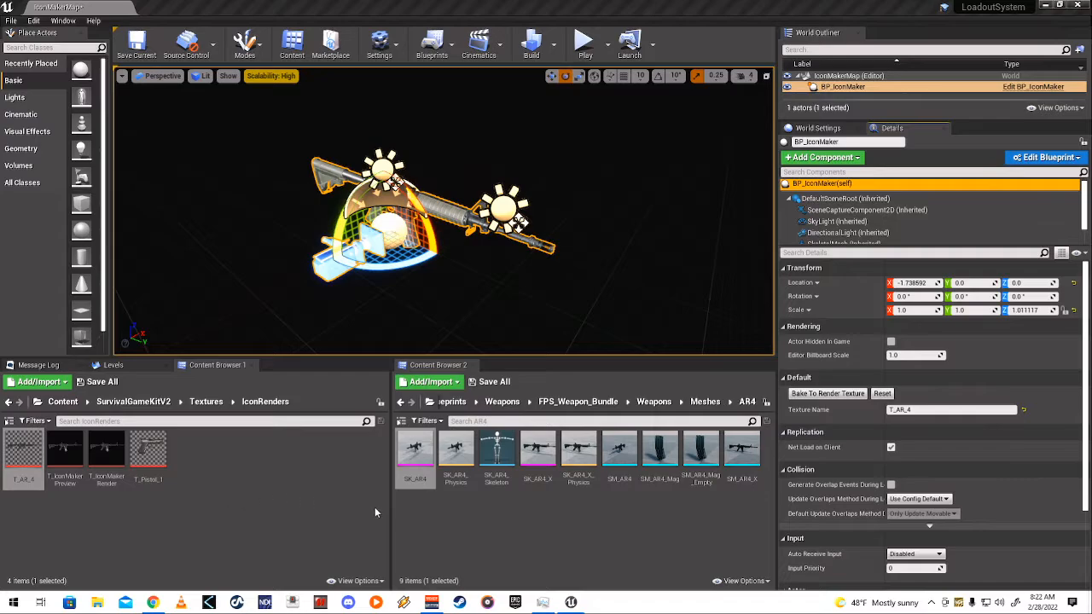
click(151, 452)
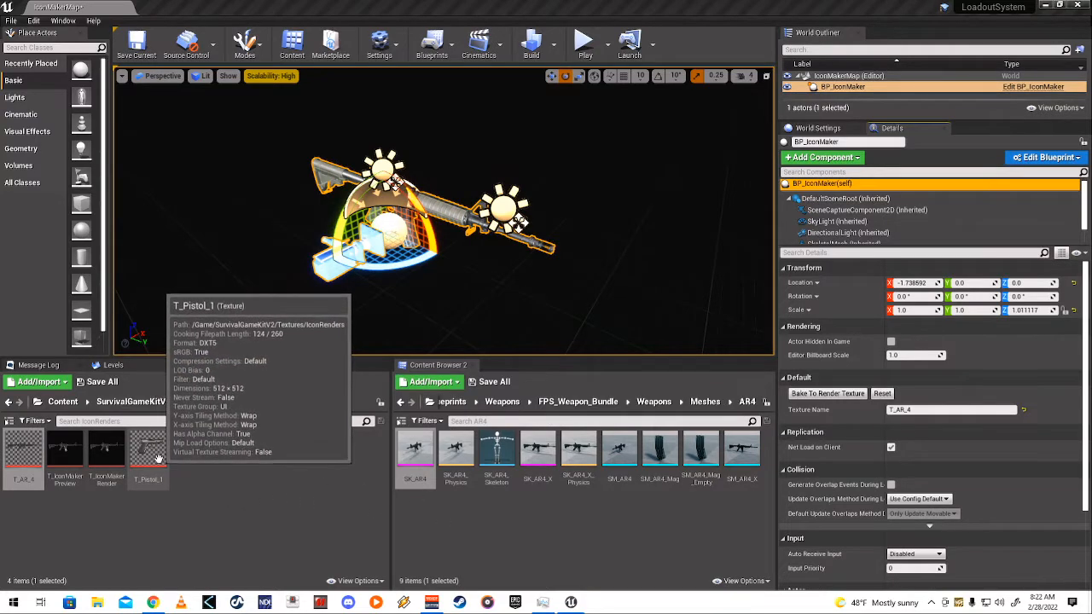
right_click(156, 457)
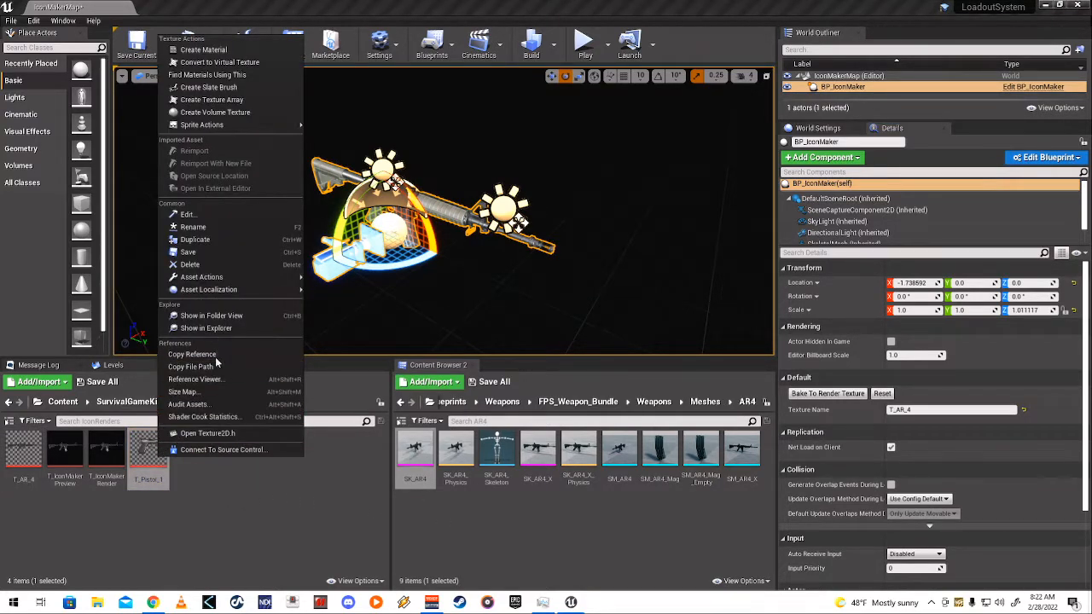
click(218, 536)
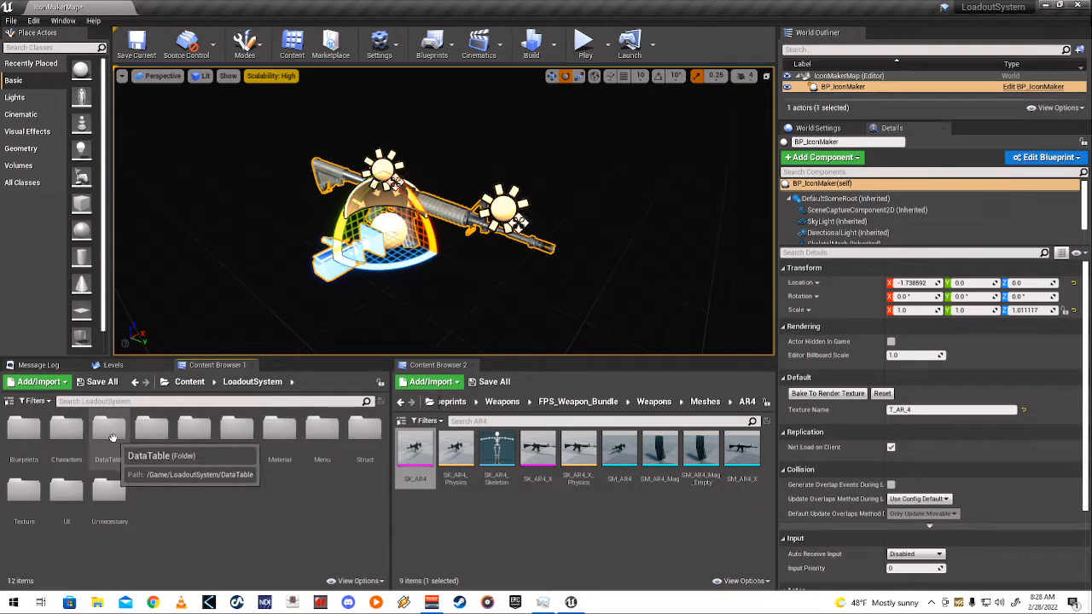
- Open the DT_Weapons data table and set the image size of row 6, Handgun 01 with T_Pistol_1, to 512 by 512
double_click(110, 430)
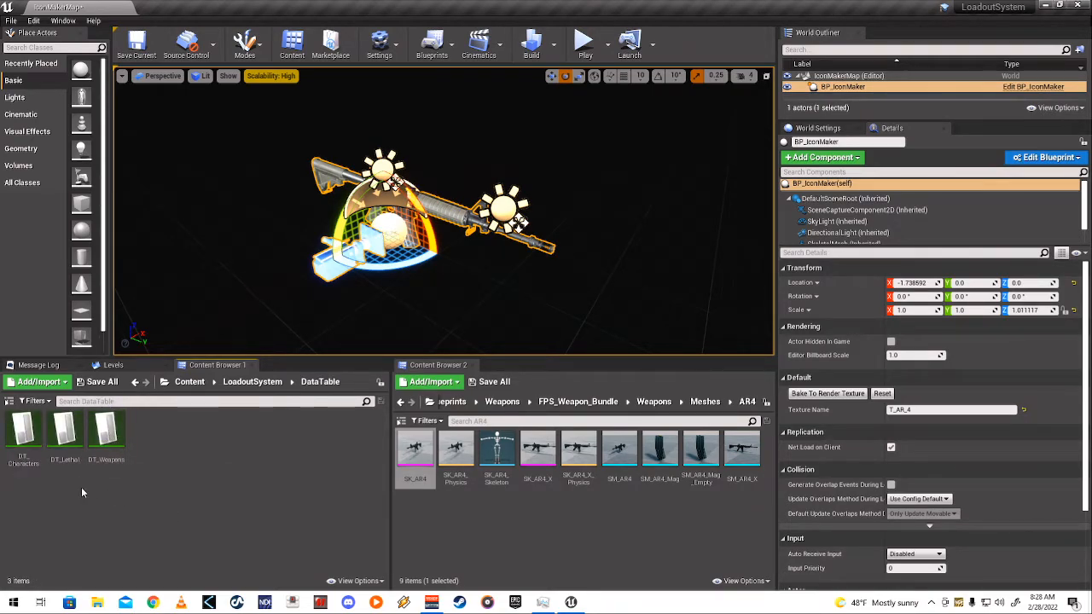
double_click(117, 435)
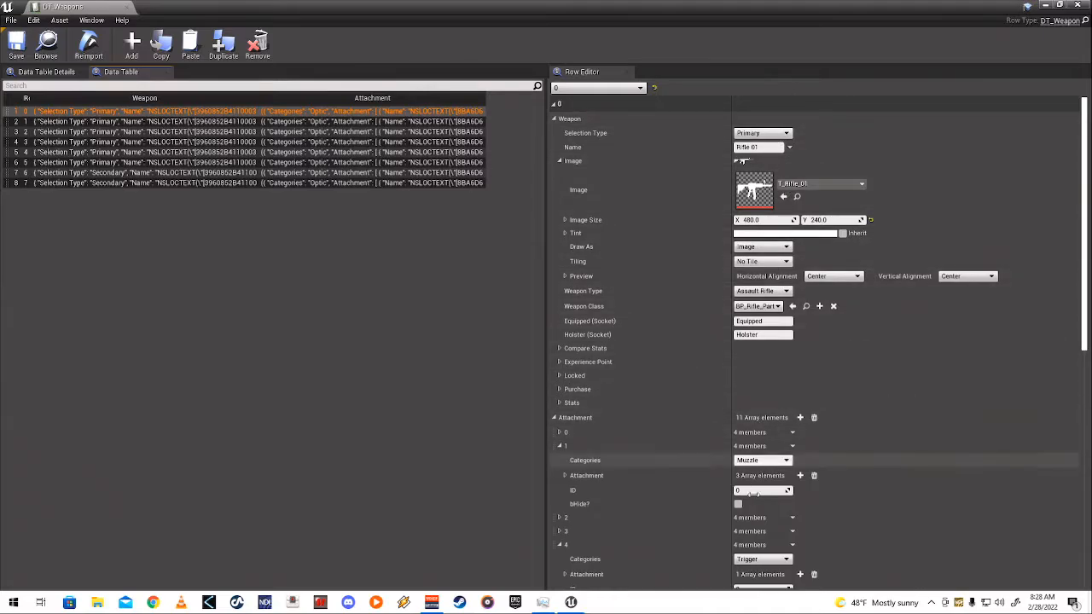
click(427, 173)
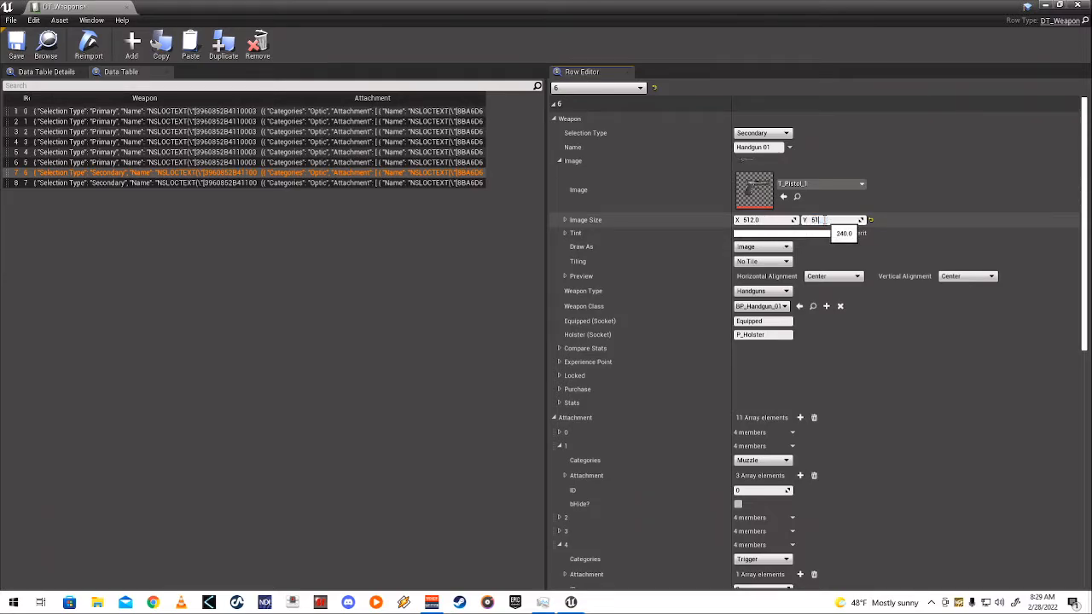
text(2)
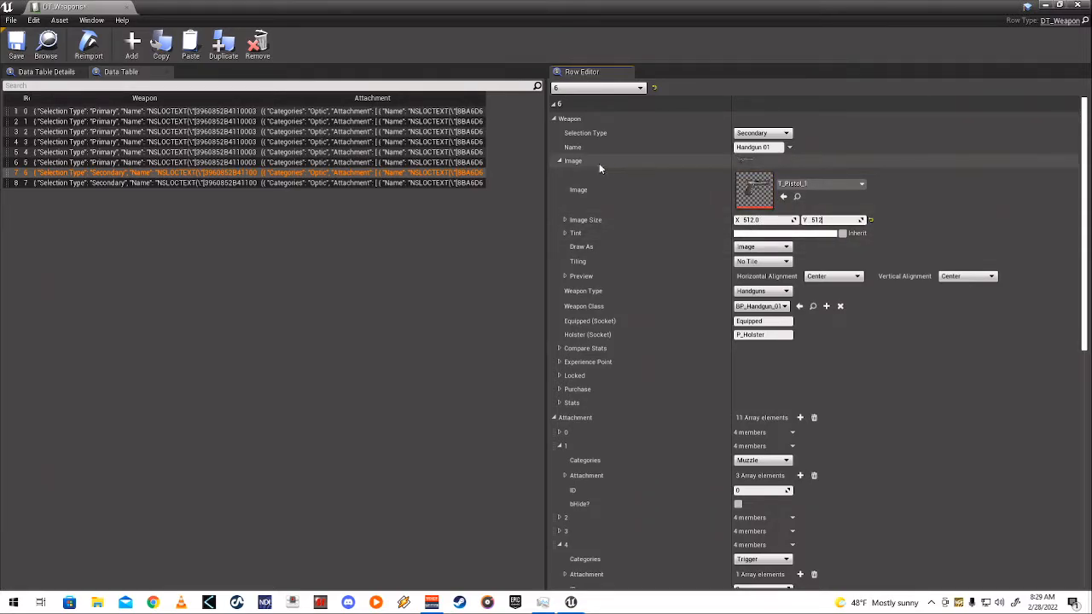
click(713, 163)
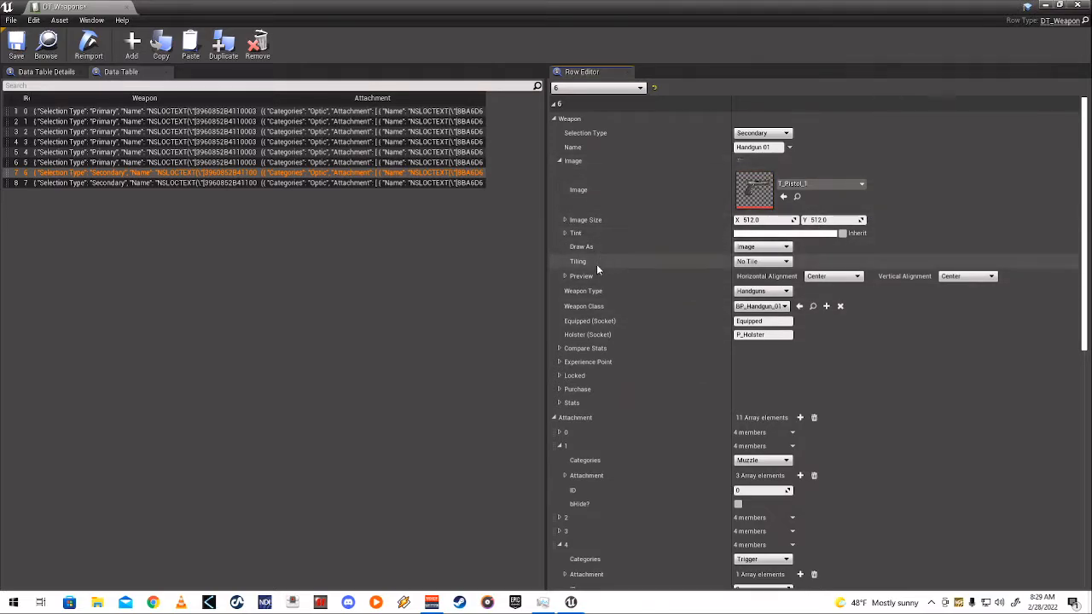
scroll(597, 269, down, 3)
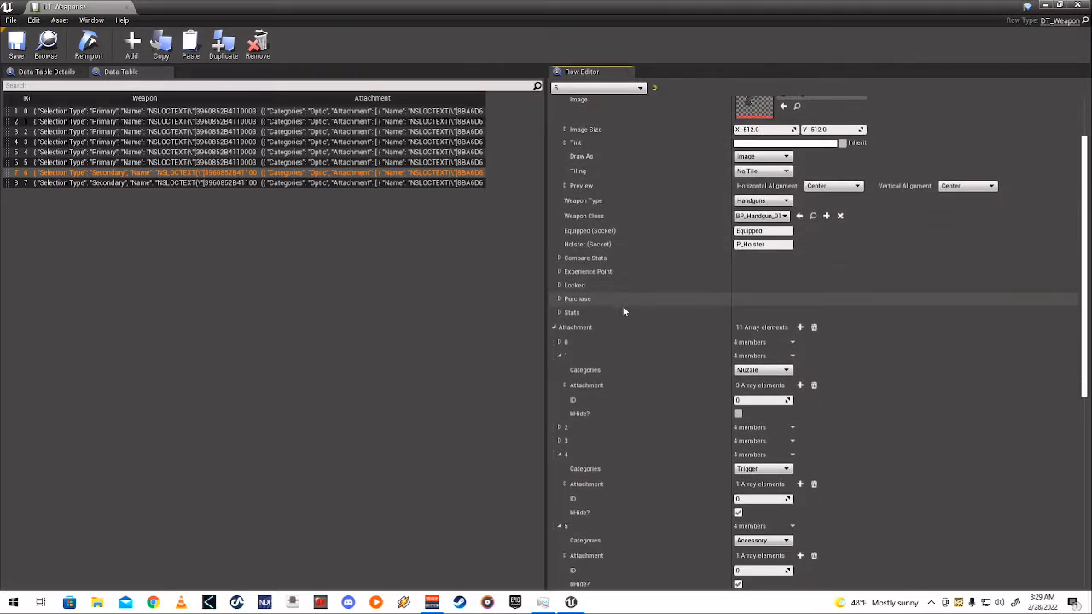
- Collapse the Attachment array of row 6 and expand the image preview to check the pistol icon
click(554, 291)
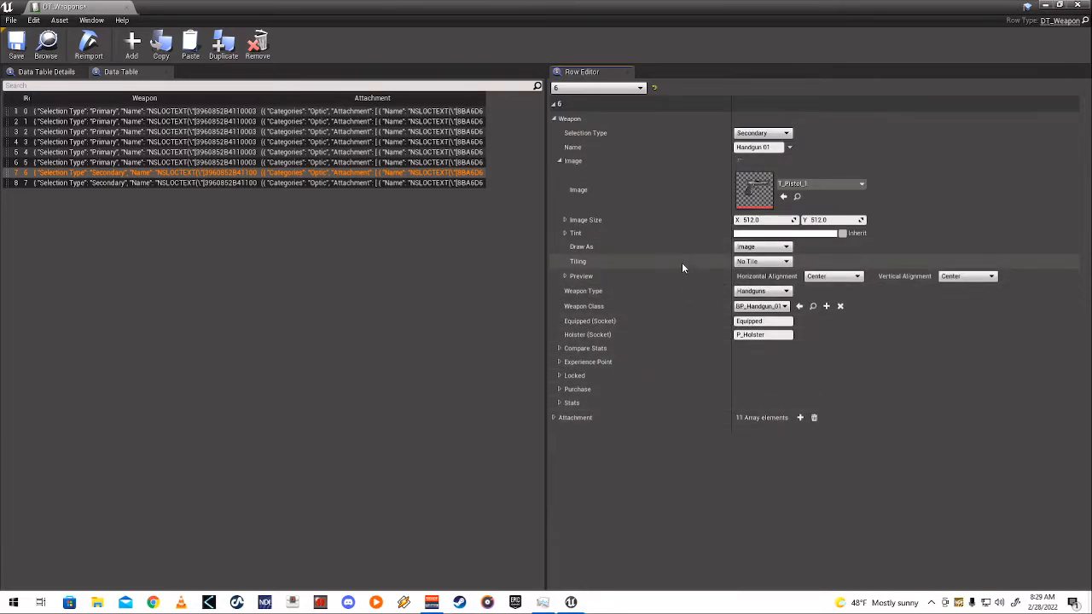
click(563, 275)
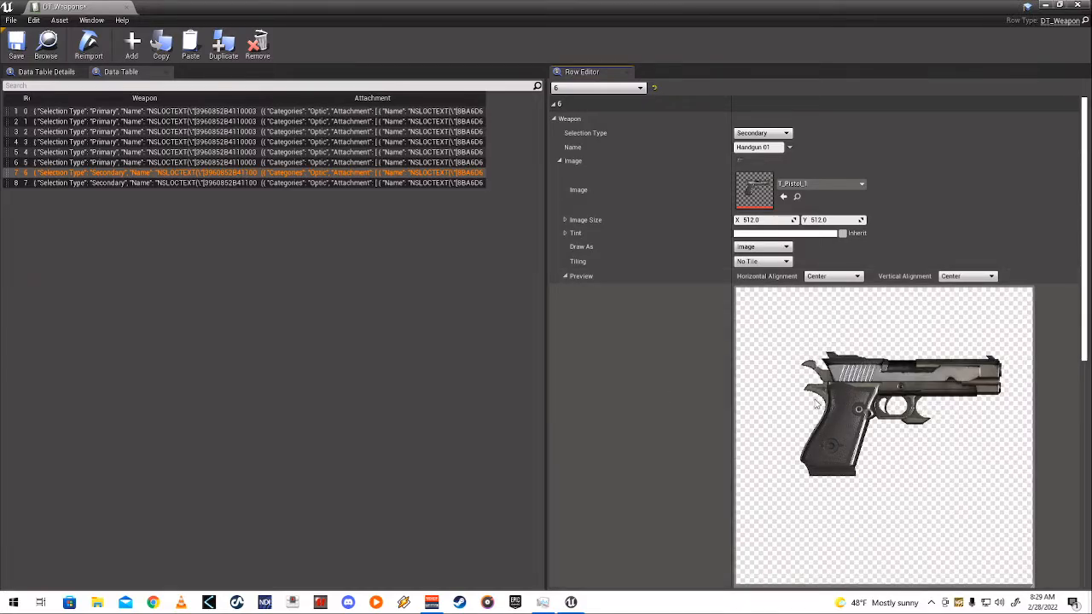
- Assign the T_AR_4 texture as the weapon image of row 0, Rifle 01, and check its preview
click(390, 121)
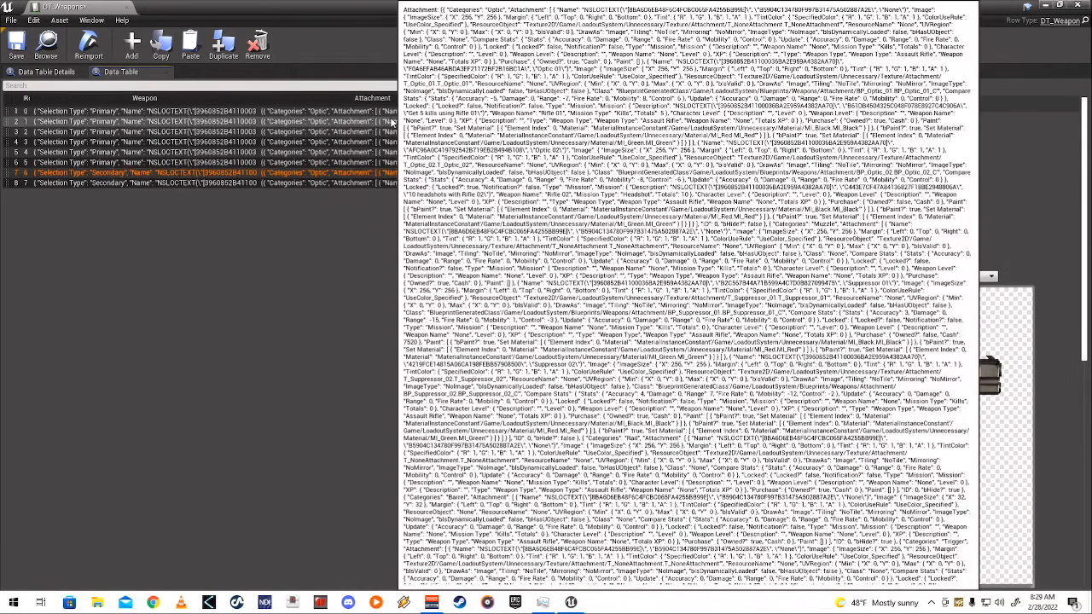
click(388, 111)
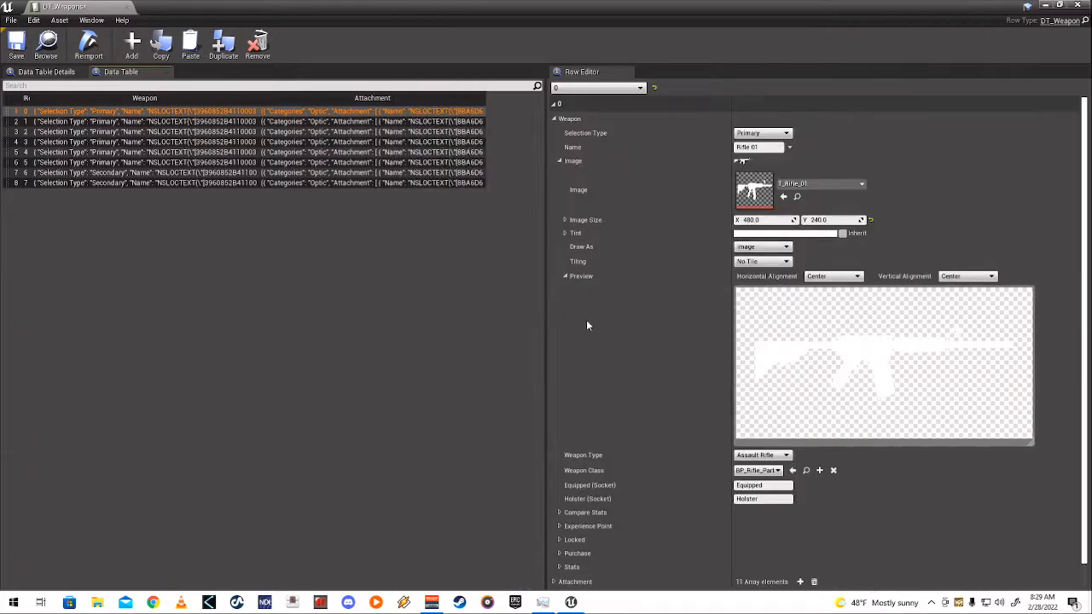
click(798, 185)
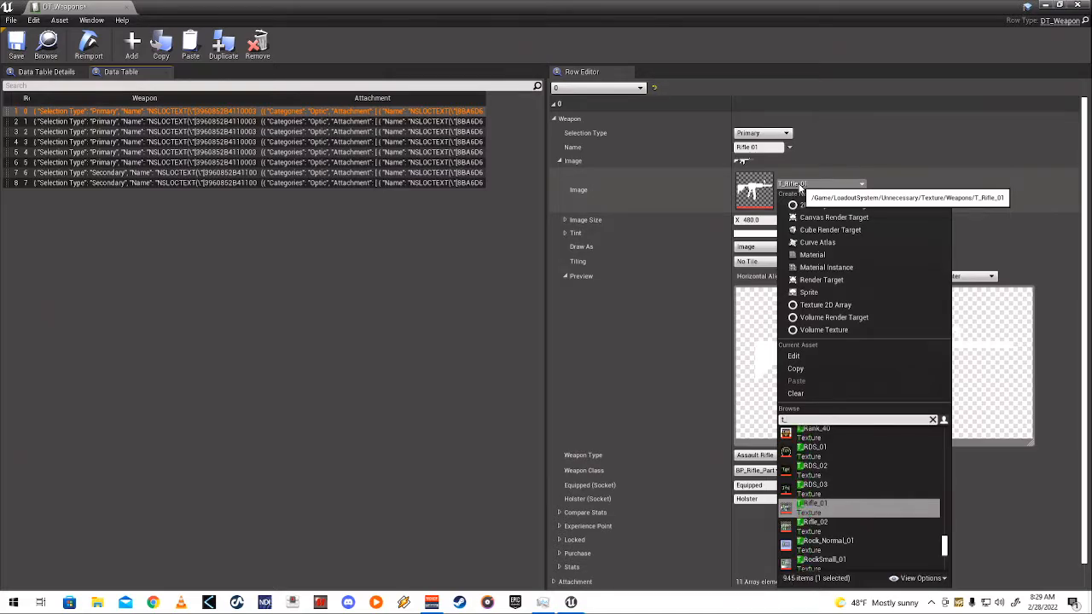
text(t_ar_4)
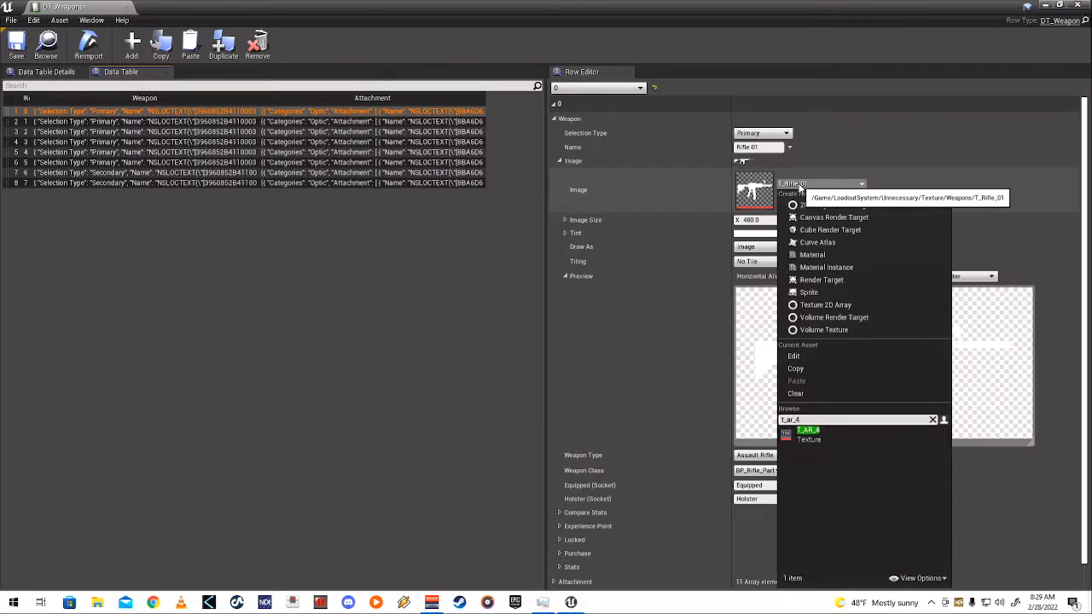
click(808, 433)
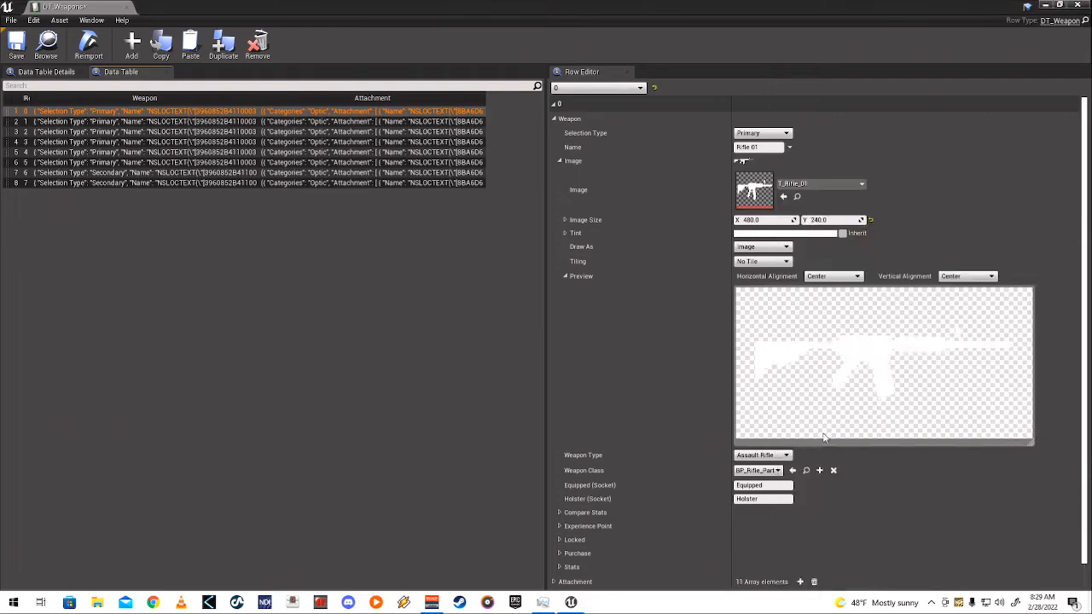
scroll(840, 452, down, 2)
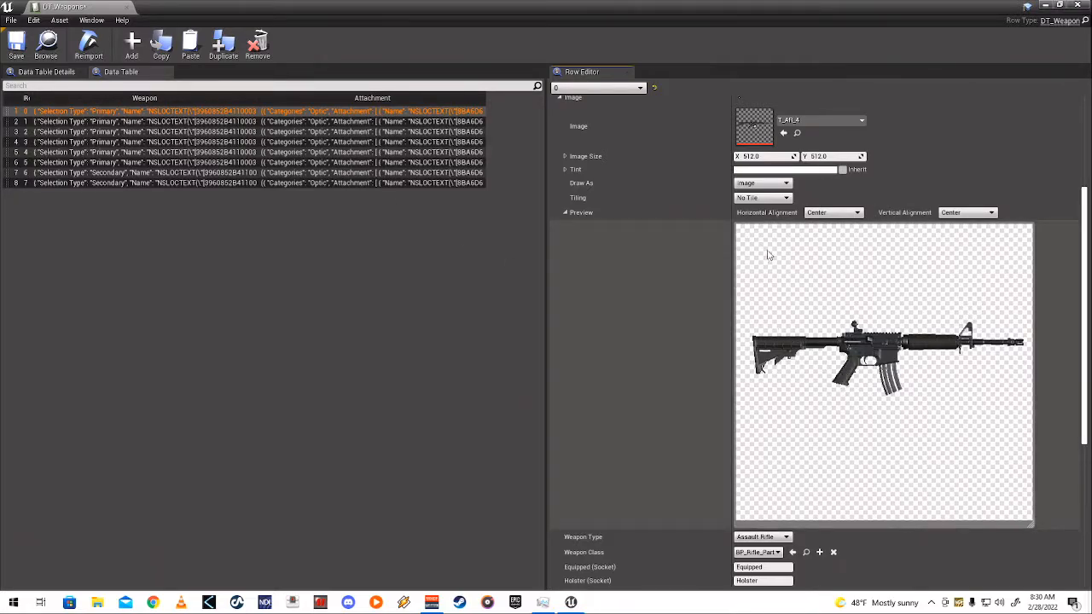
- Dock the DT_Weapons table with the level editor's tabs and open the MainMenu map from LoadoutSystem/Maps
click(439, 121)
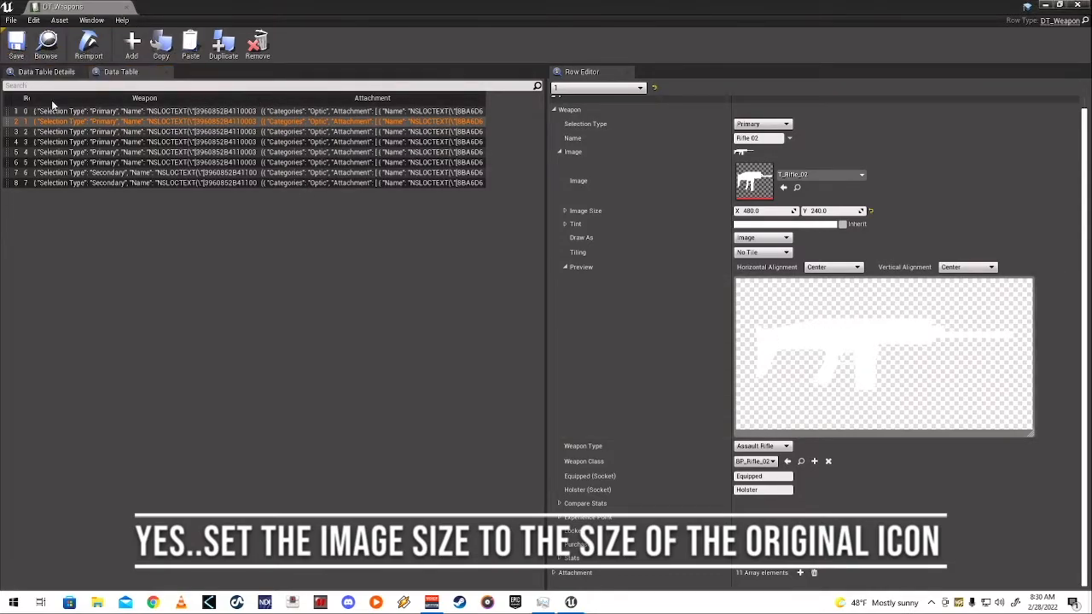
drag(104, 8, 175, 7)
click(93, 8)
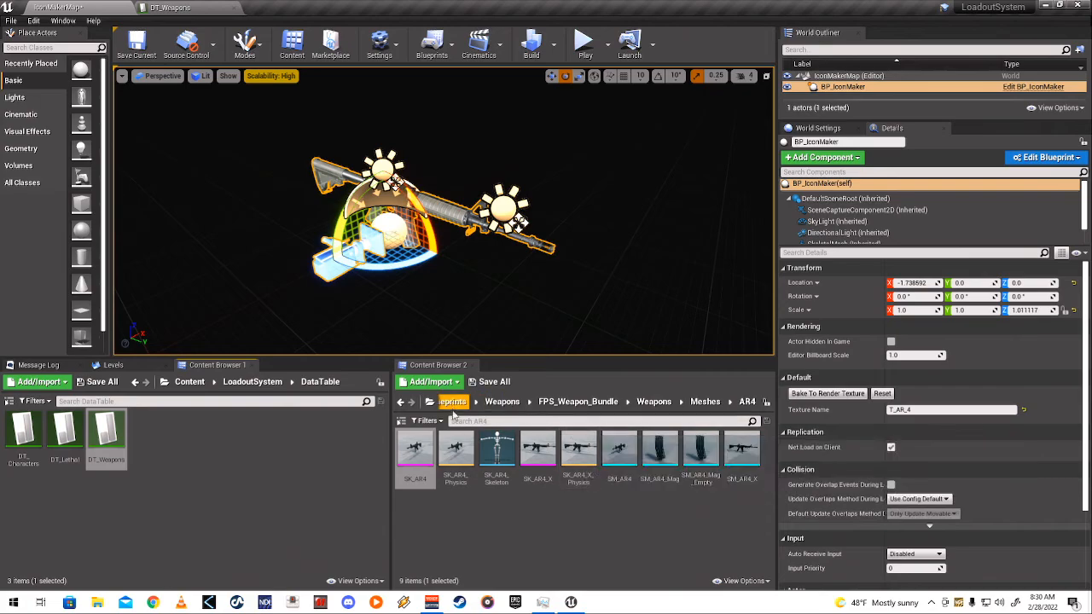
click(241, 383)
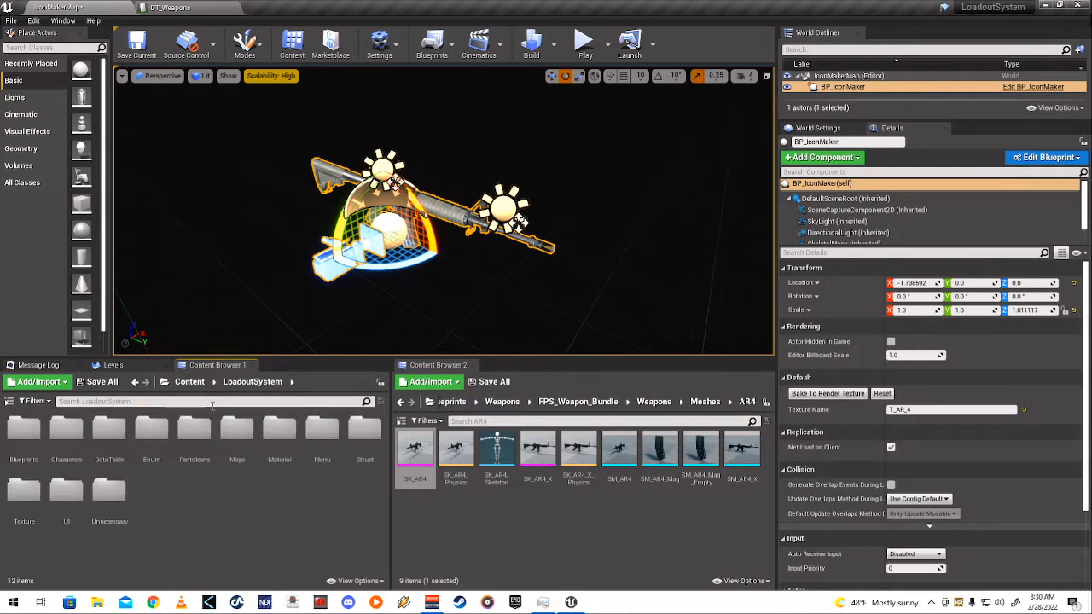
double_click(238, 435)
click(28, 441)
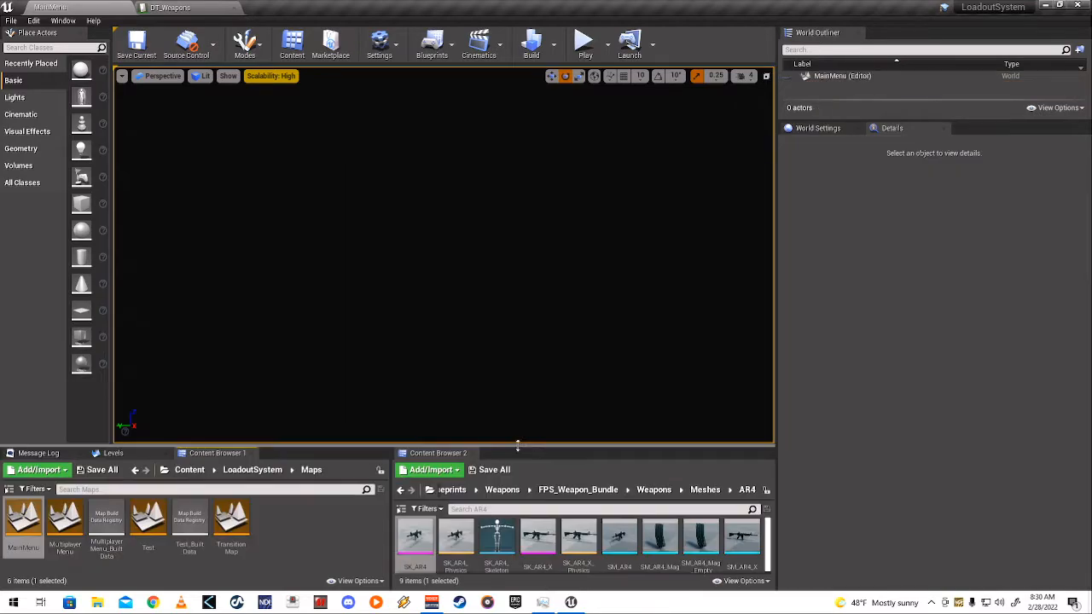
- Run the MainMenu level as Player One and open Customize Weapons from the Multiplayer menu
click(585, 45)
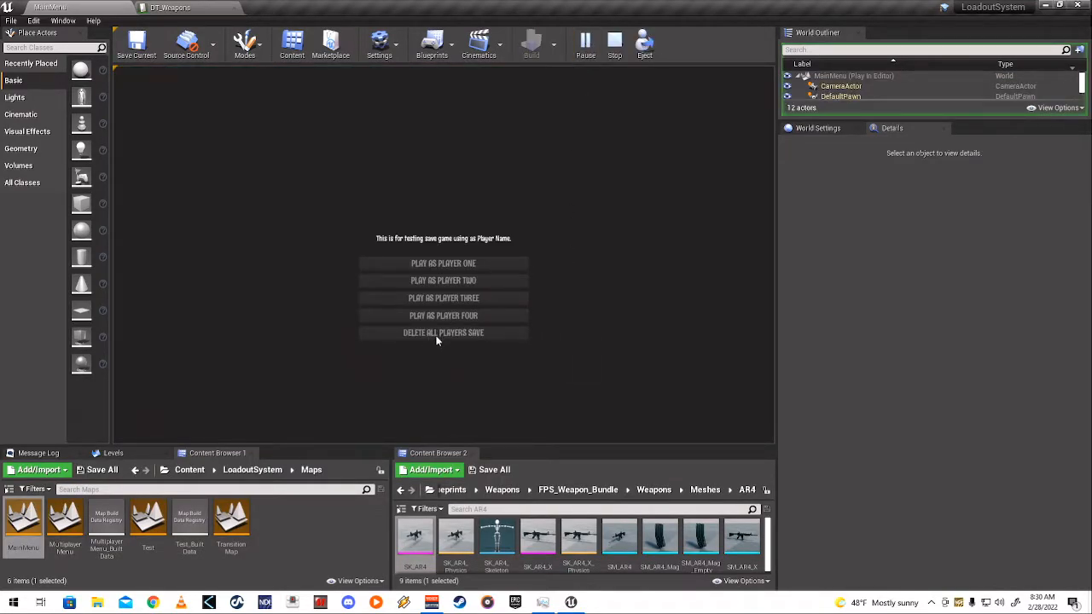
click(438, 267)
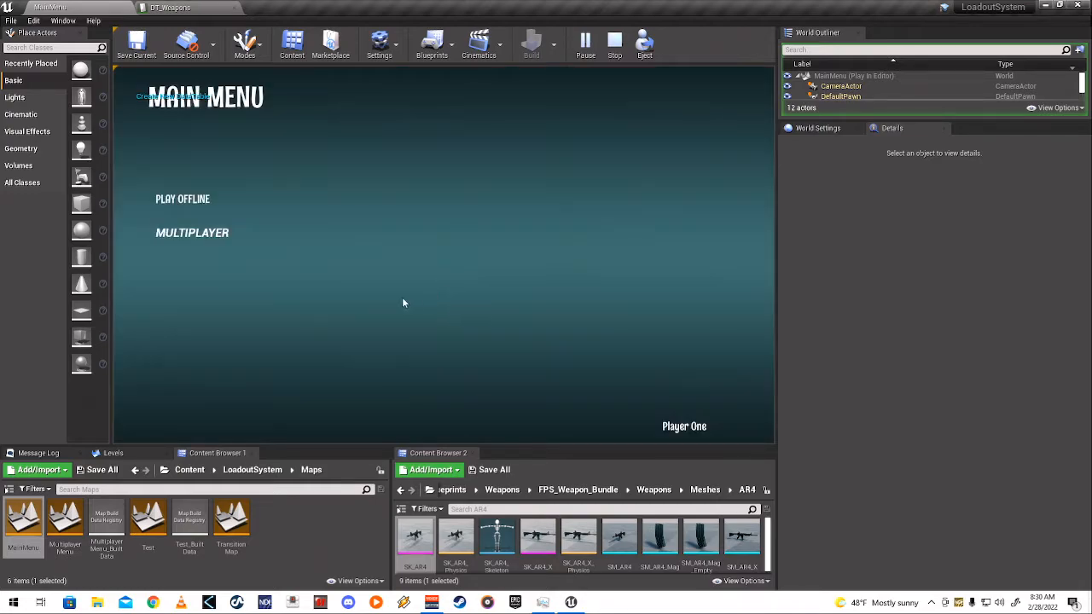
click(201, 232)
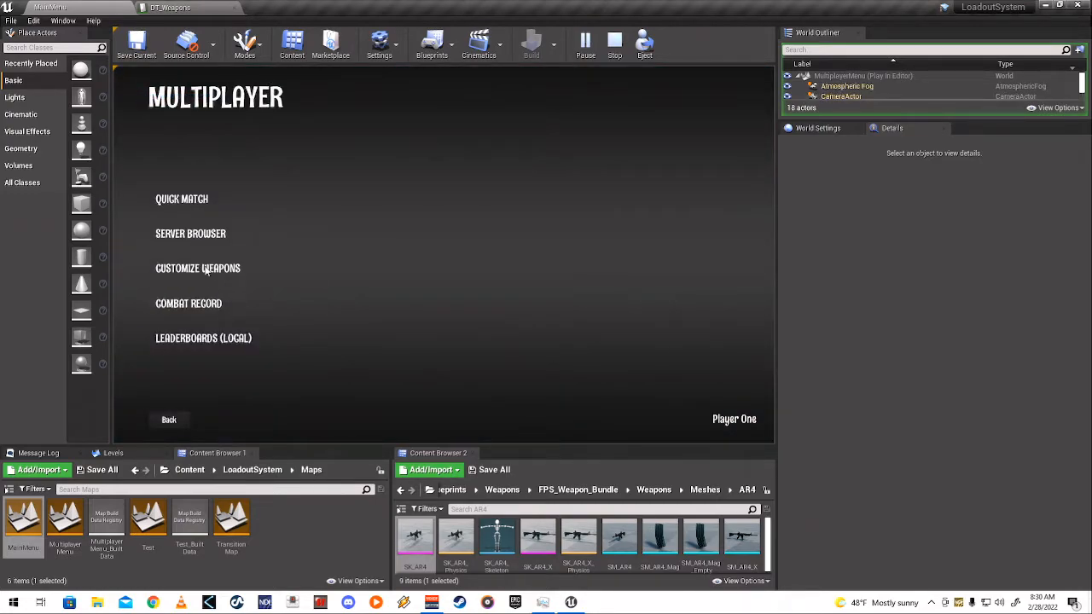
click(203, 270)
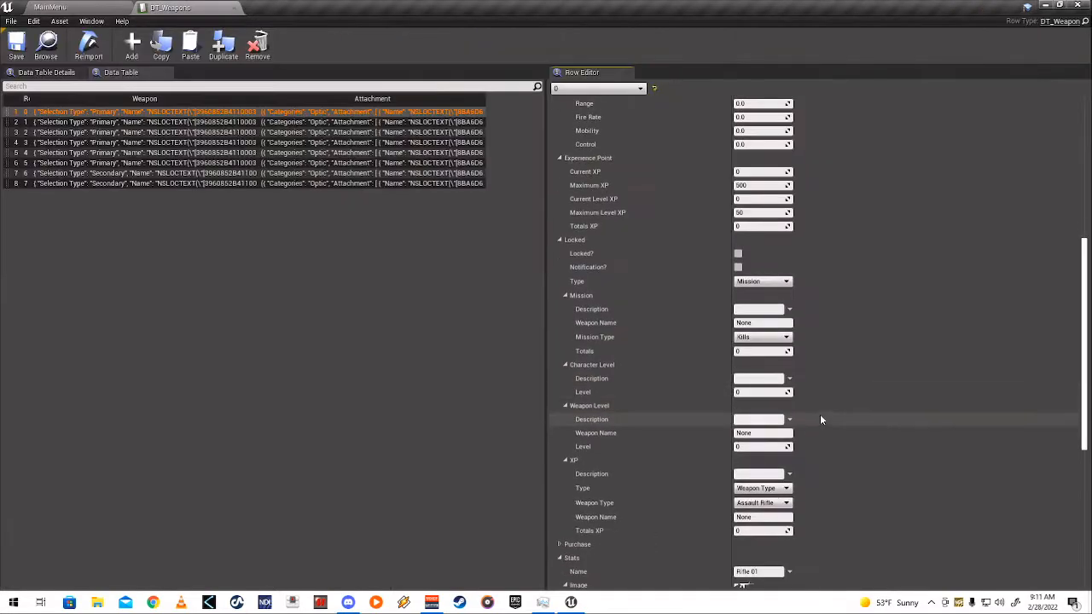
- Examine row 0, Rifle 01, in DT_Weapons from its weapon image through Compare Stats and Locked to the Stats image
scroll(820, 413, up, 6)
scroll(818, 396, up, 4)
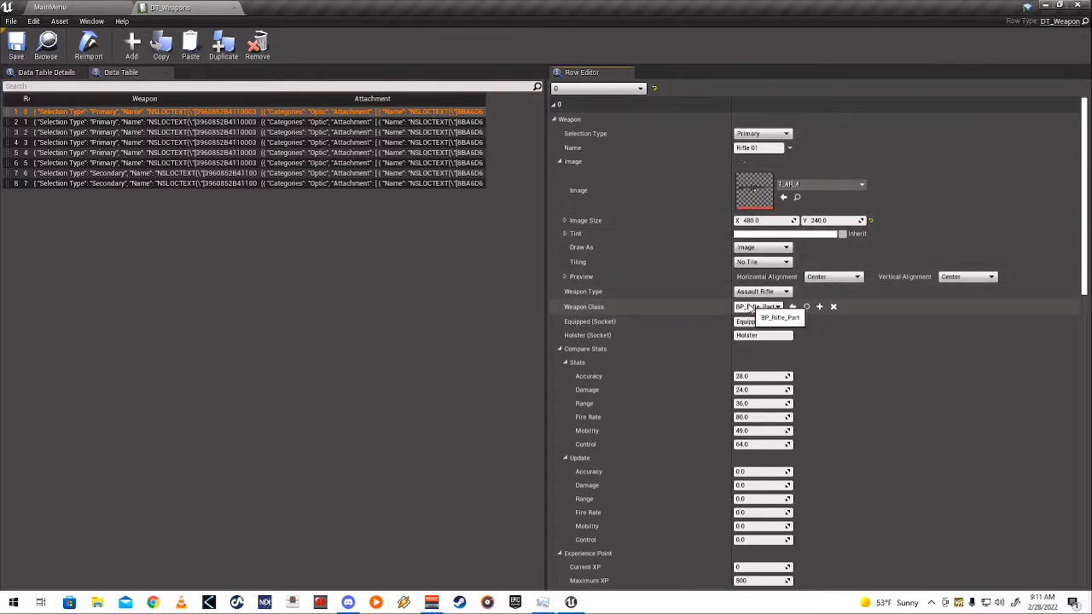
scroll(823, 310, down, 5)
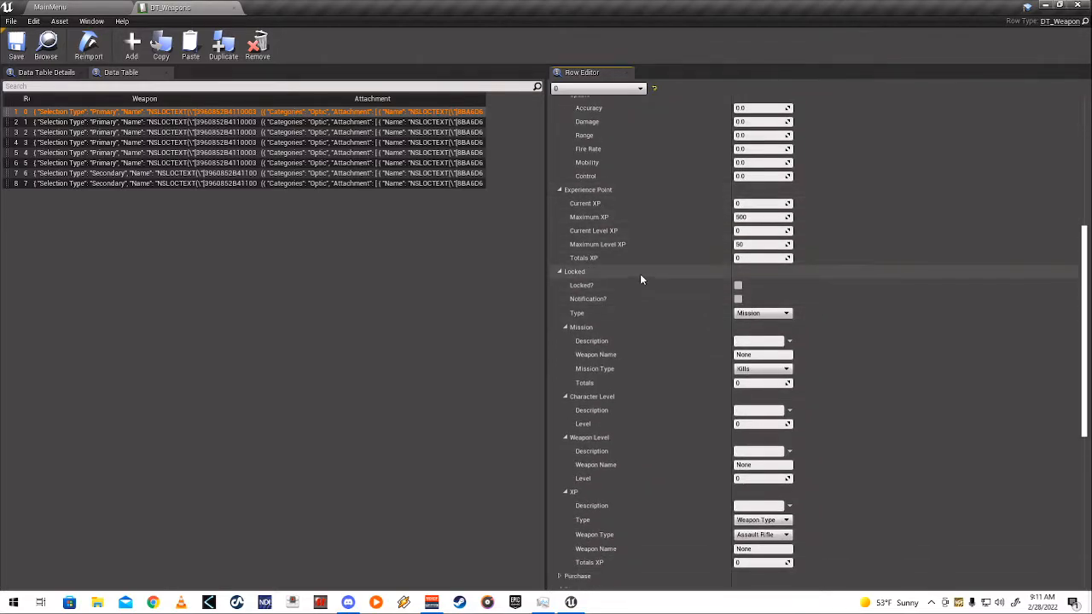
scroll(637, 255, up, 3)
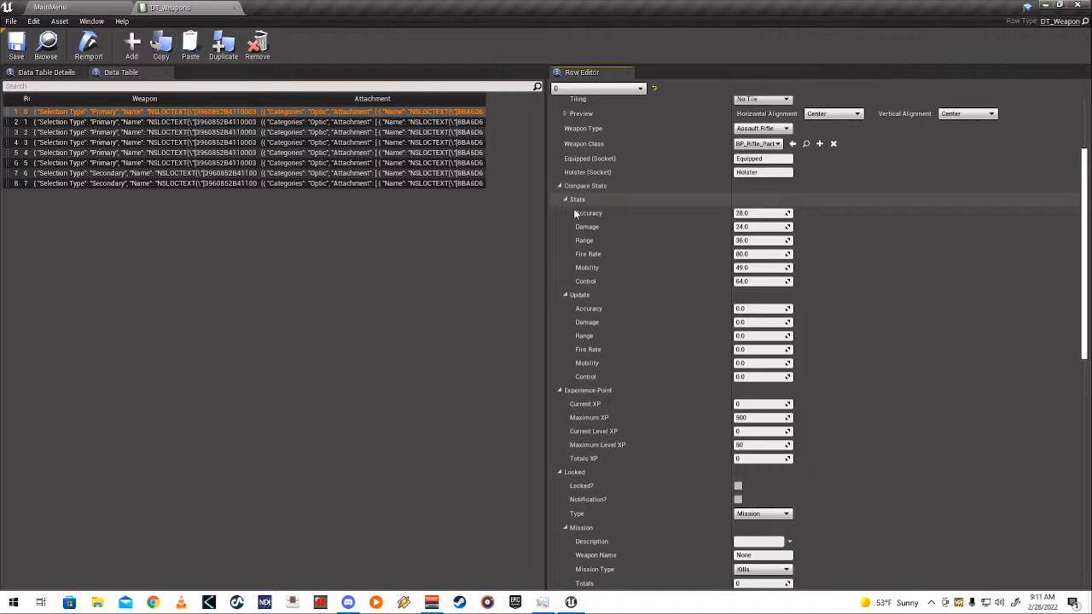
scroll(741, 327, down, 1)
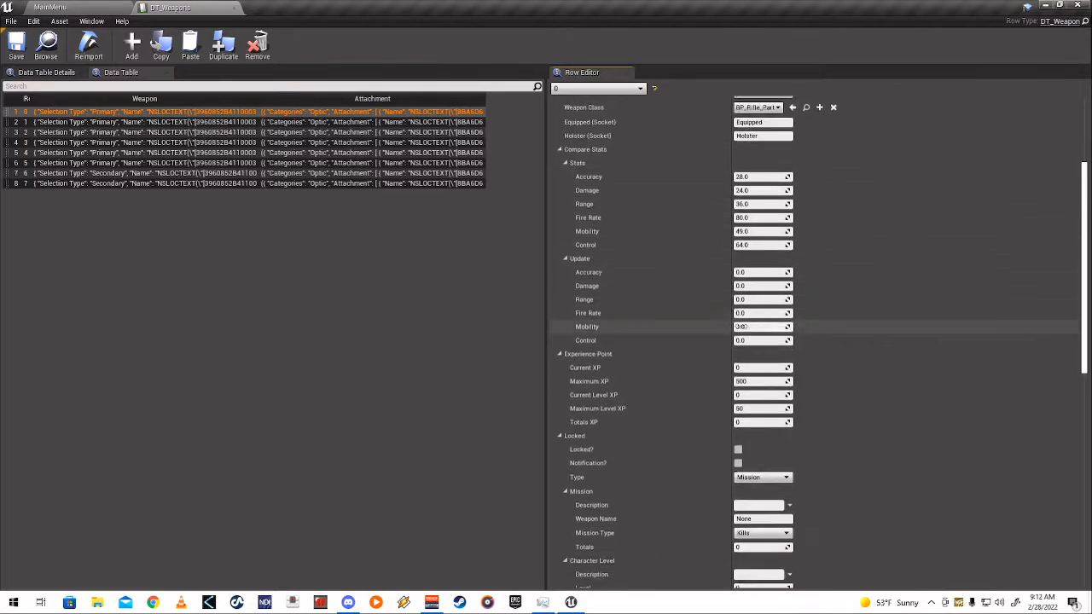
scroll(647, 324, down, 2)
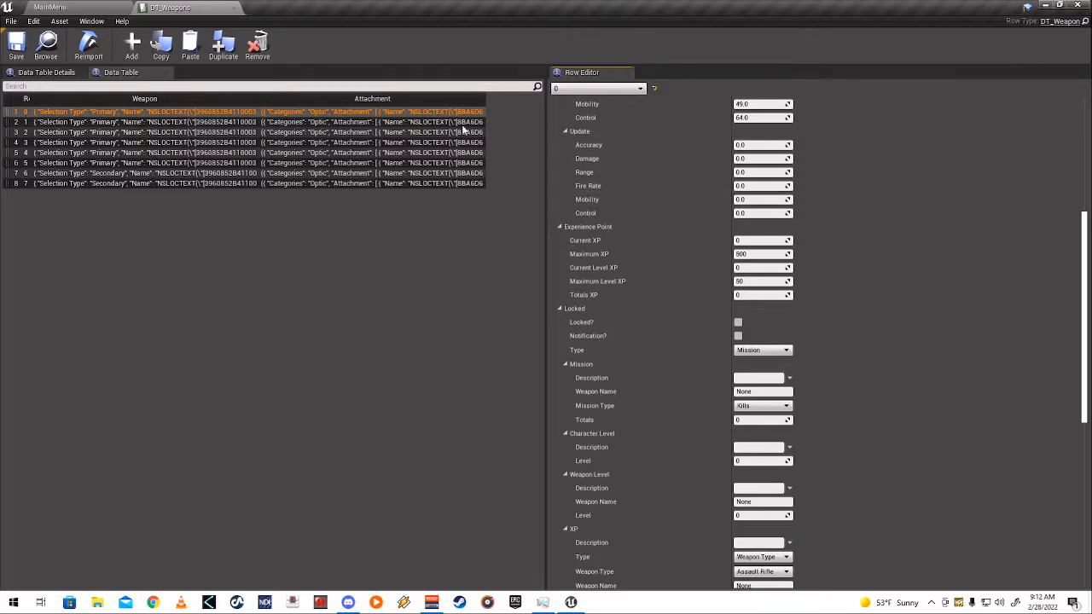
scroll(644, 167, up, 1)
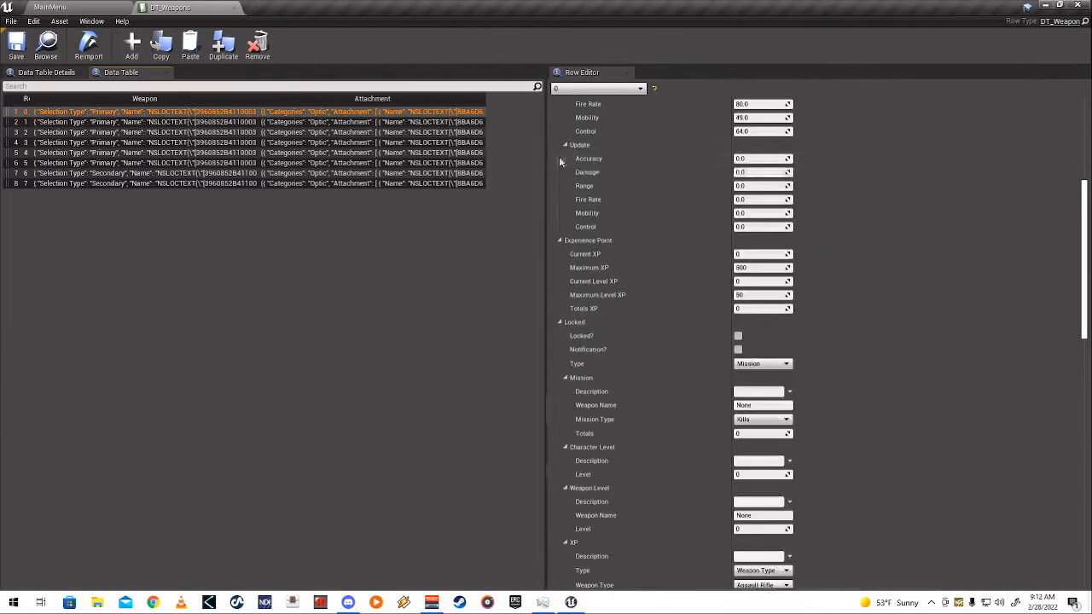
scroll(683, 265, down, 3)
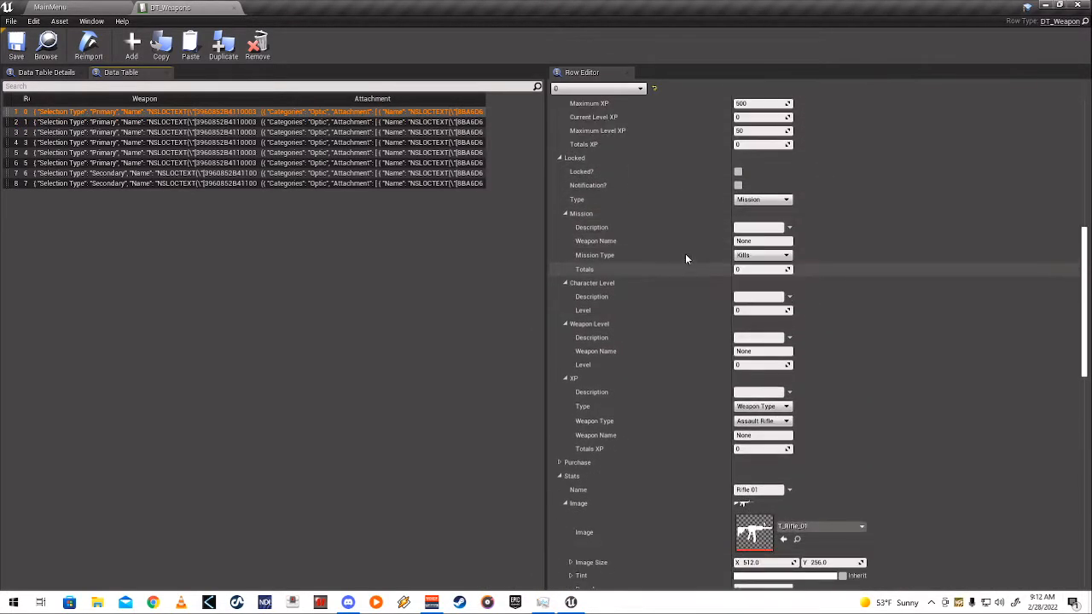
scroll(593, 349, down, 3)
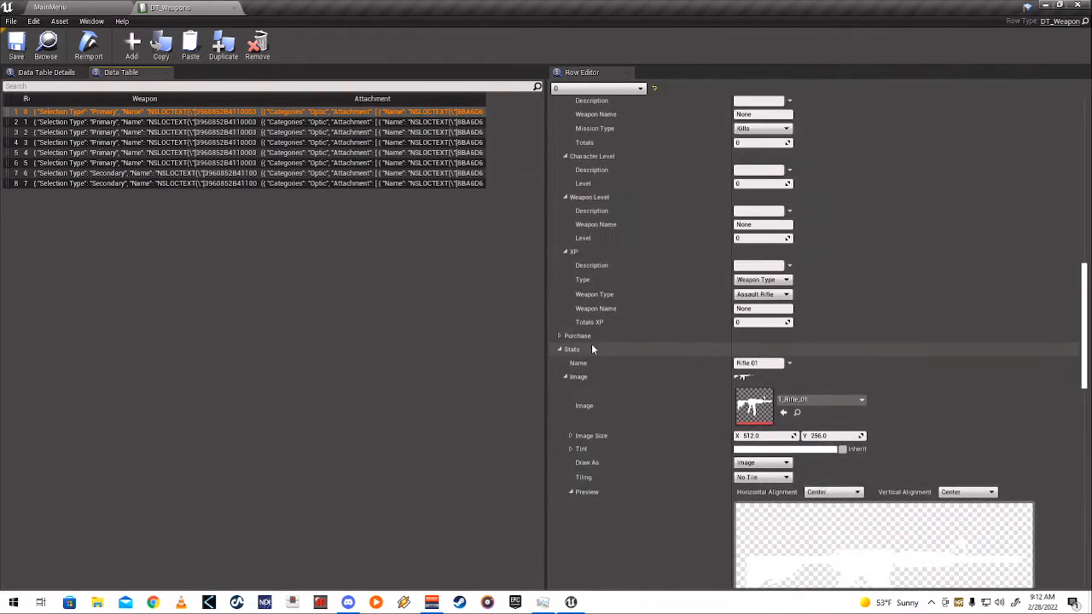
scroll(623, 342, down, 3)
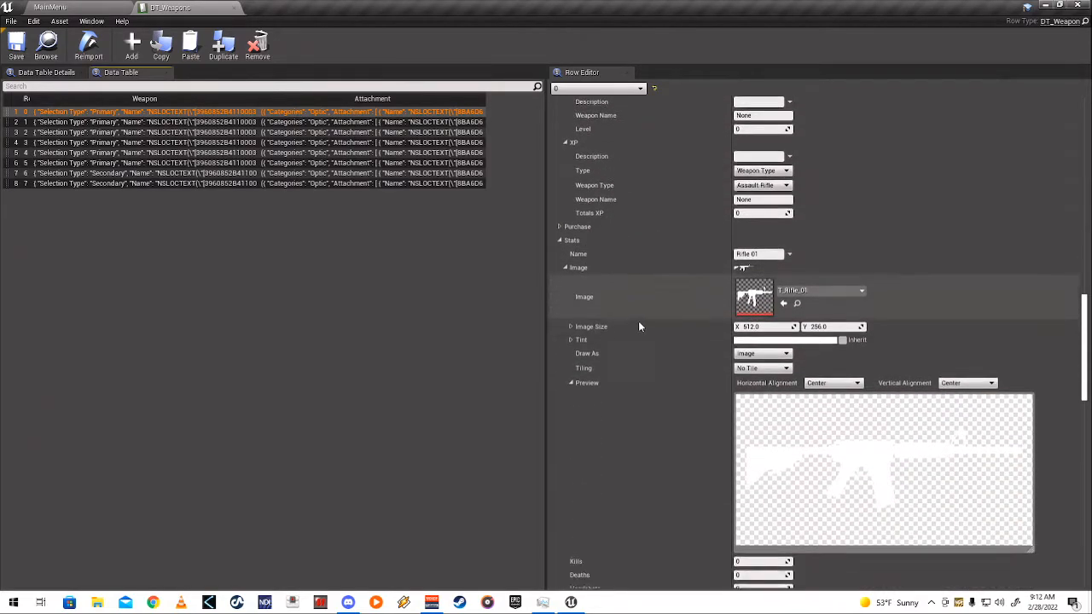
- Collapse the Attachment array of Rifle 01 and reopen the Stats group to compare its image with the weapon image
click(561, 223)
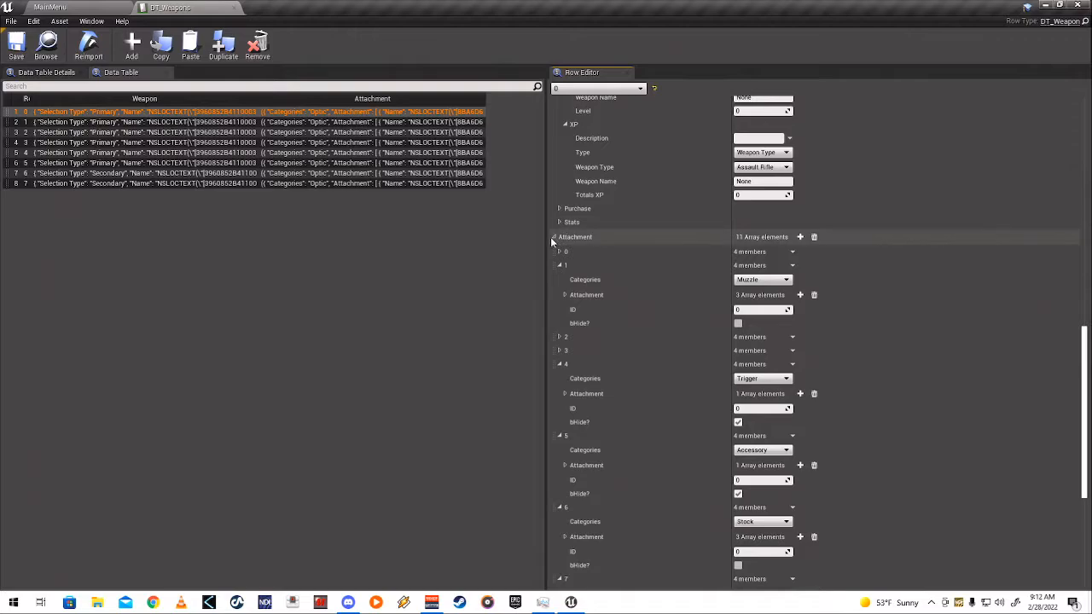
click(553, 236)
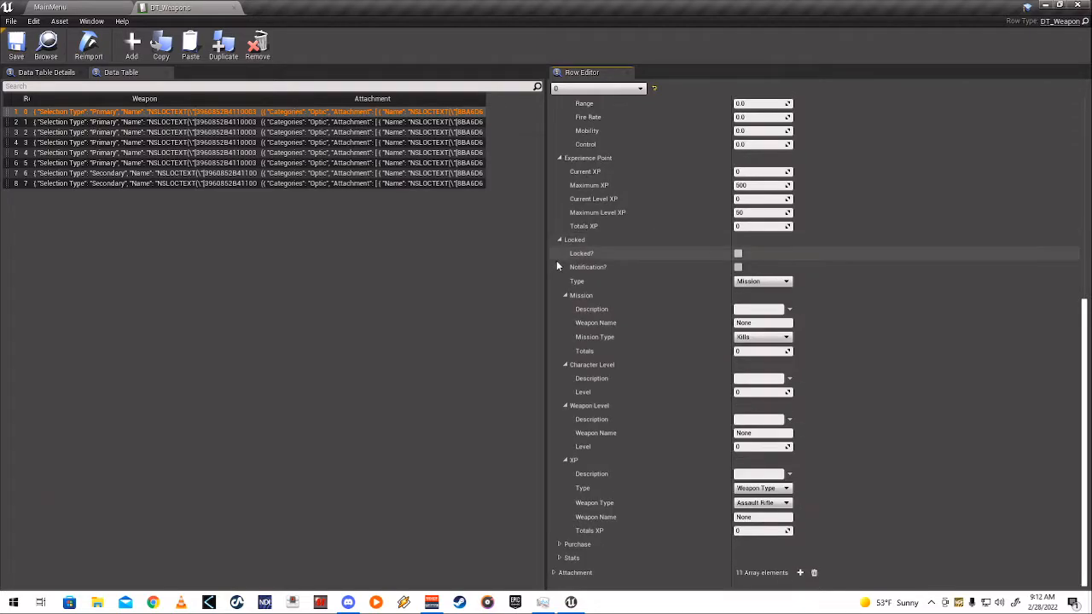
click(559, 558)
scroll(583, 492, down, 1)
scroll(585, 488, down, 5)
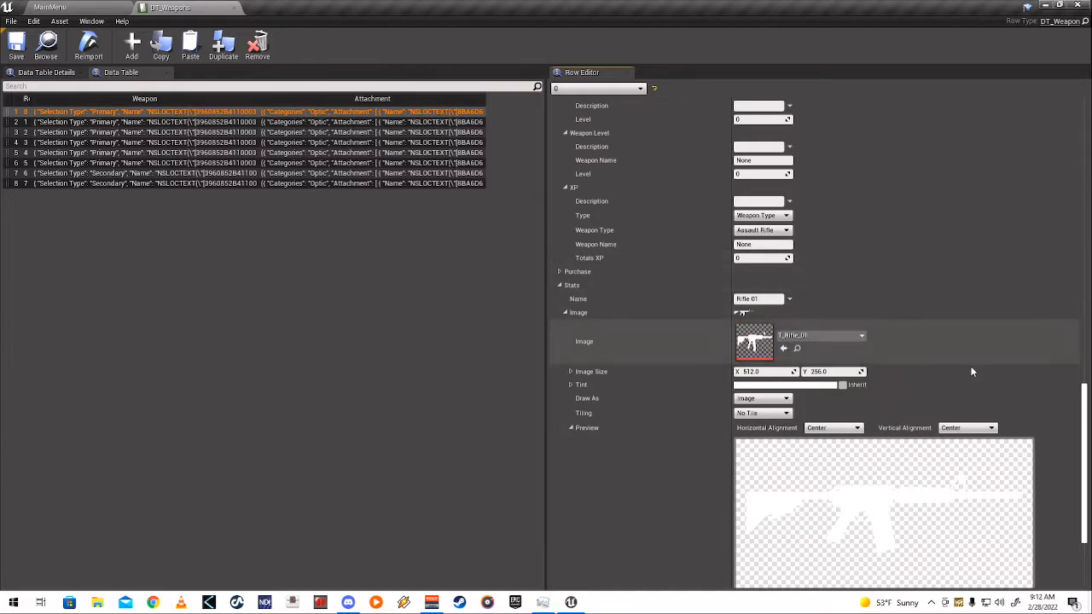
drag(1083, 391, 1073, 107)
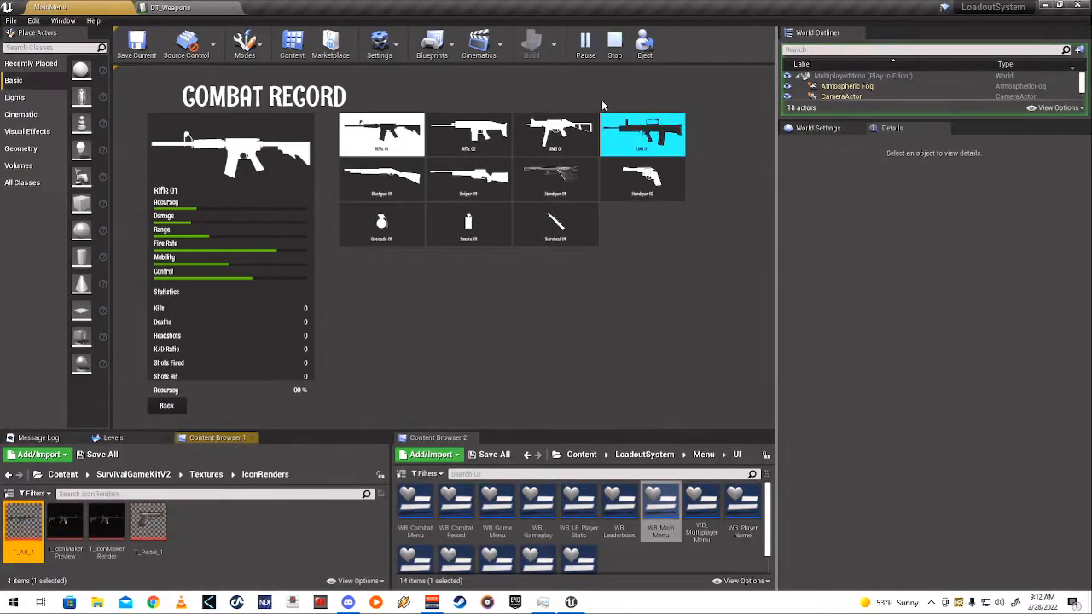
- Assign the selected T_AR_4 texture to the Stats image of row 0, Rifle 01, and save DT_Weapons
click(201, 8)
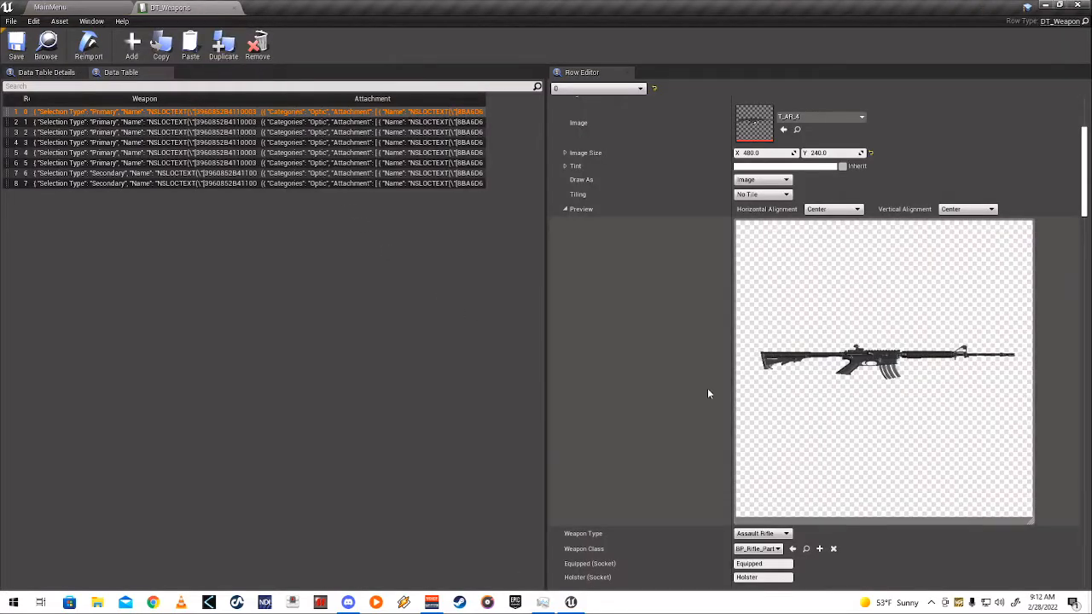
drag(1085, 152, 1086, 486)
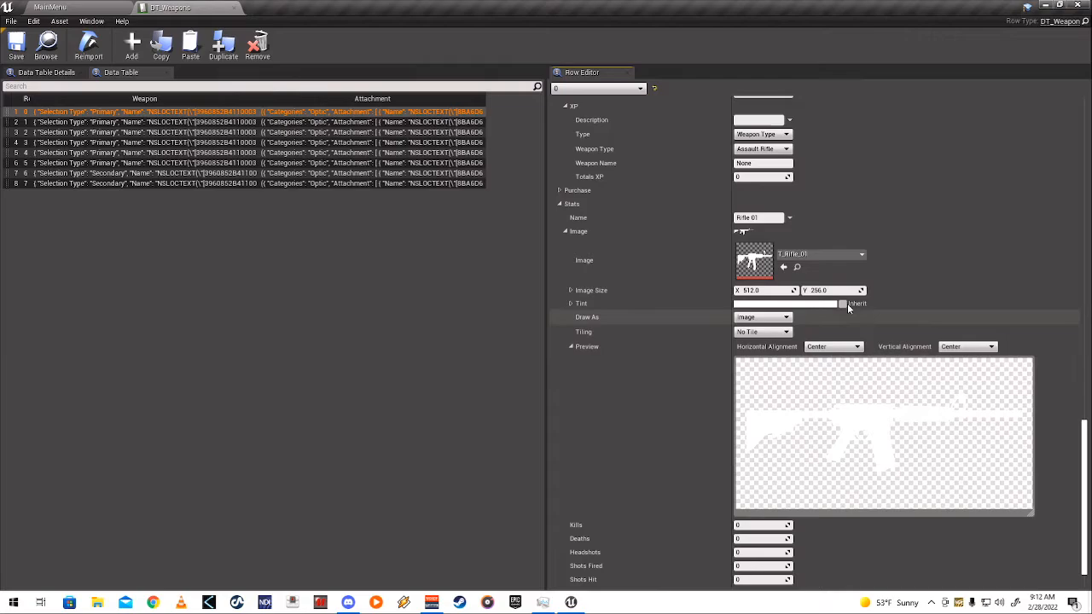
click(783, 266)
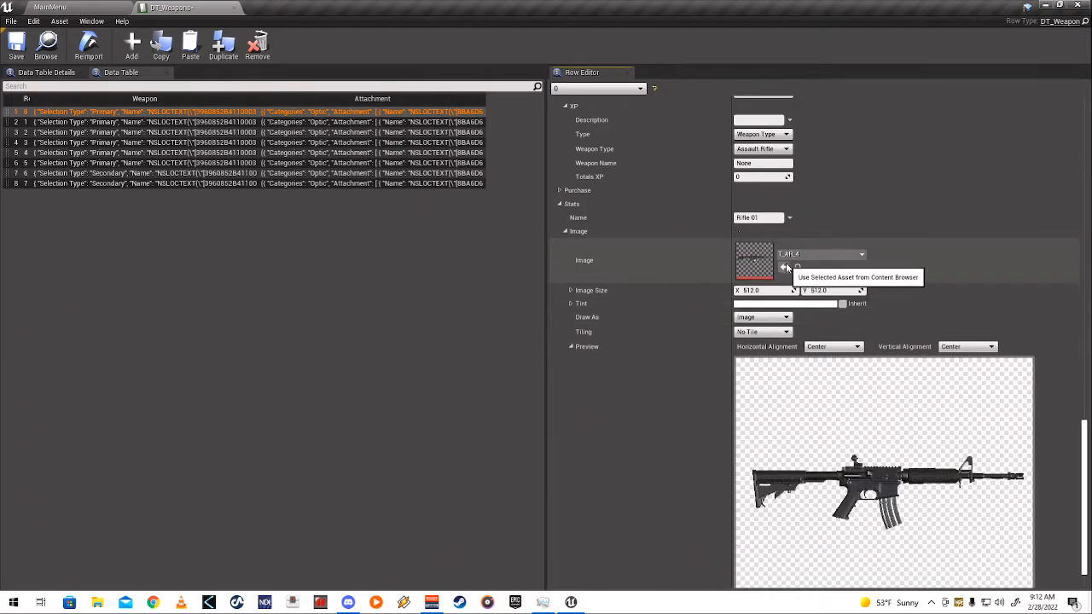
click(16, 43)
click(93, 7)
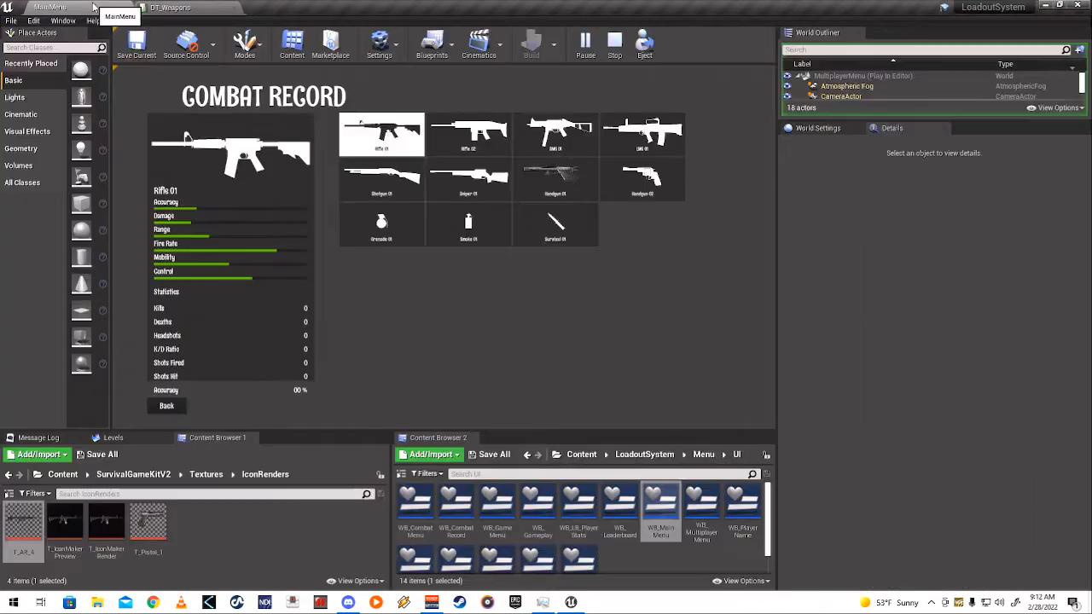